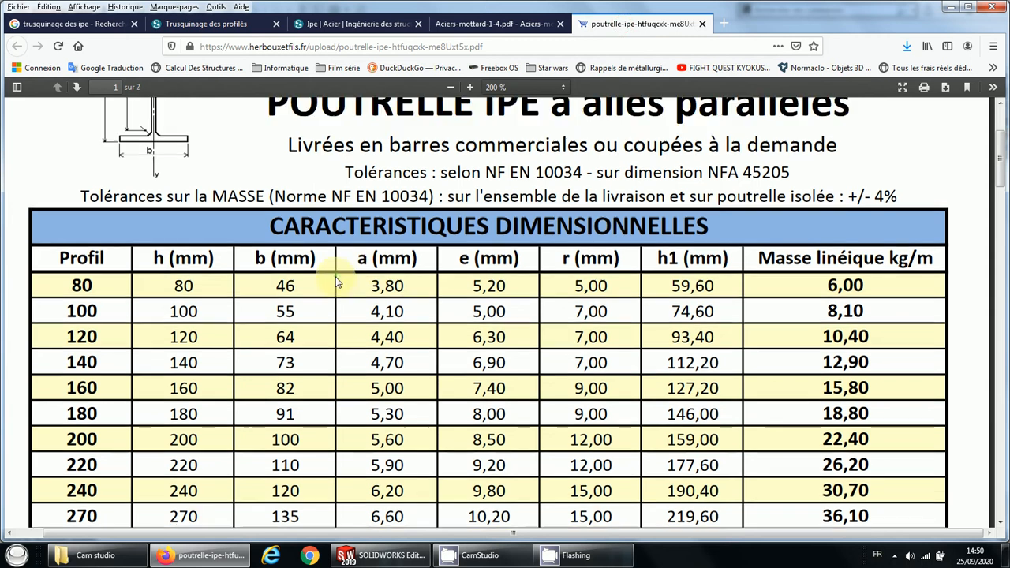
Step: Examine the IPE beam section drawing and its table of dimensional characteristics, including the row for profile 270
scroll(81, 517, down, 1)
scroll(95, 490, down, 3)
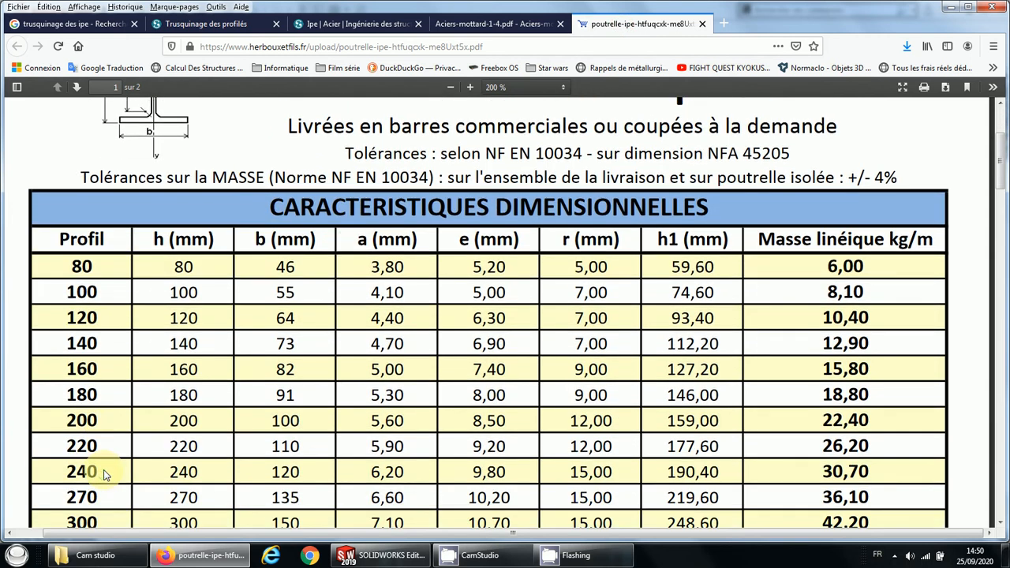
scroll(140, 418, up, 4)
scroll(169, 420, up, 1)
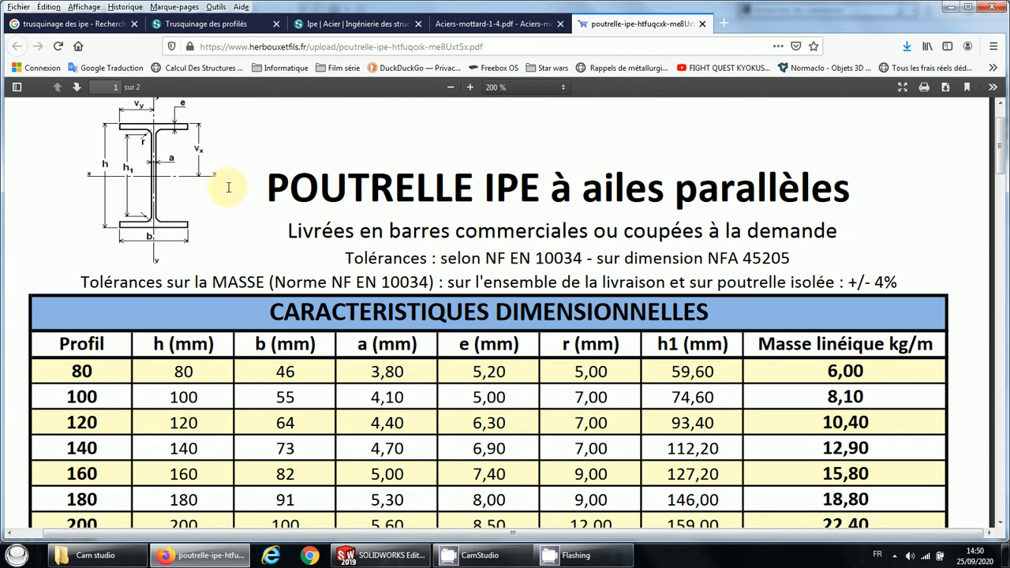
scroll(210, 217, up, 3)
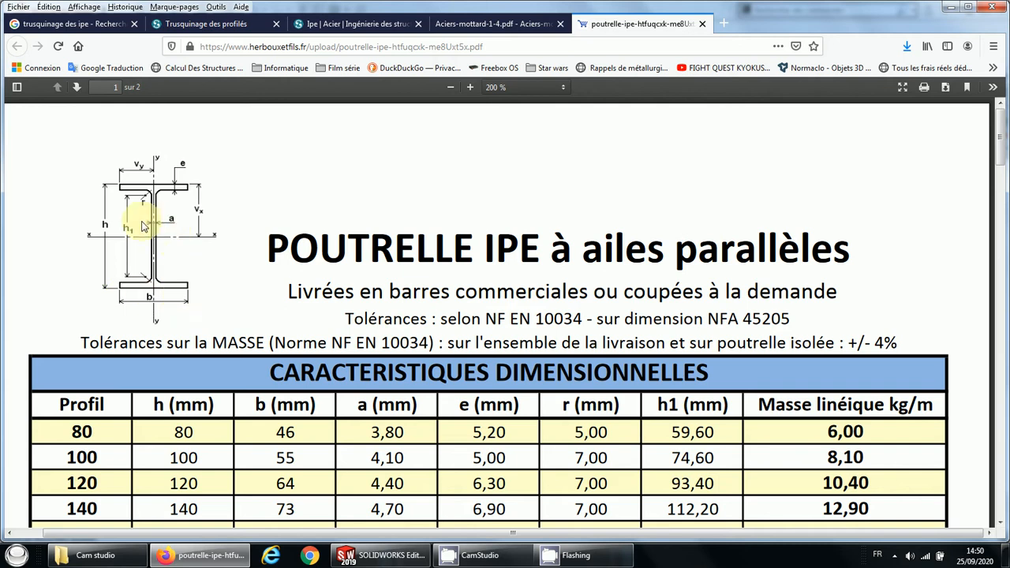
scroll(181, 243, down, 5)
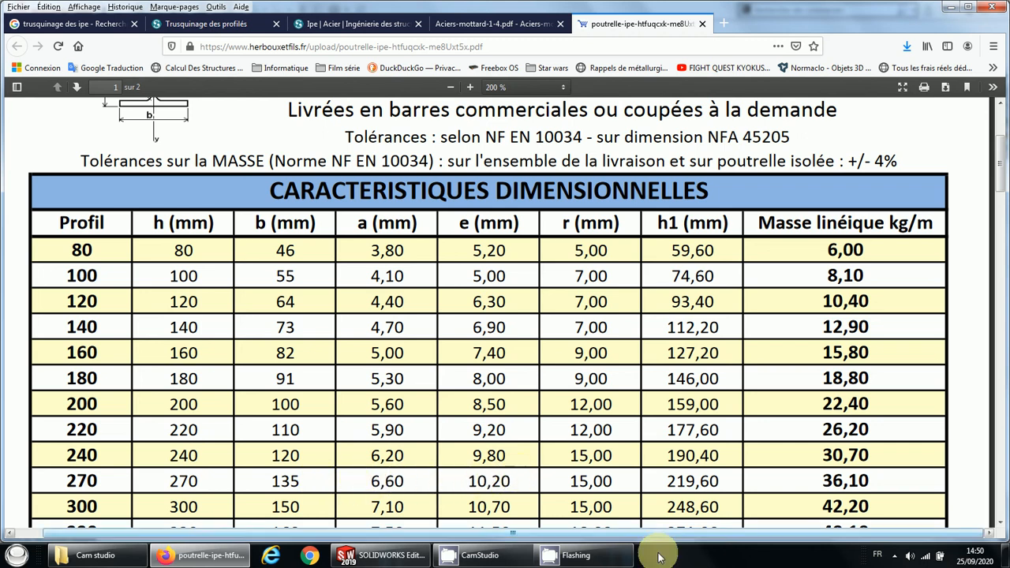
Step: Switch to SOLIDWORKS and create a new part document
click(387, 562)
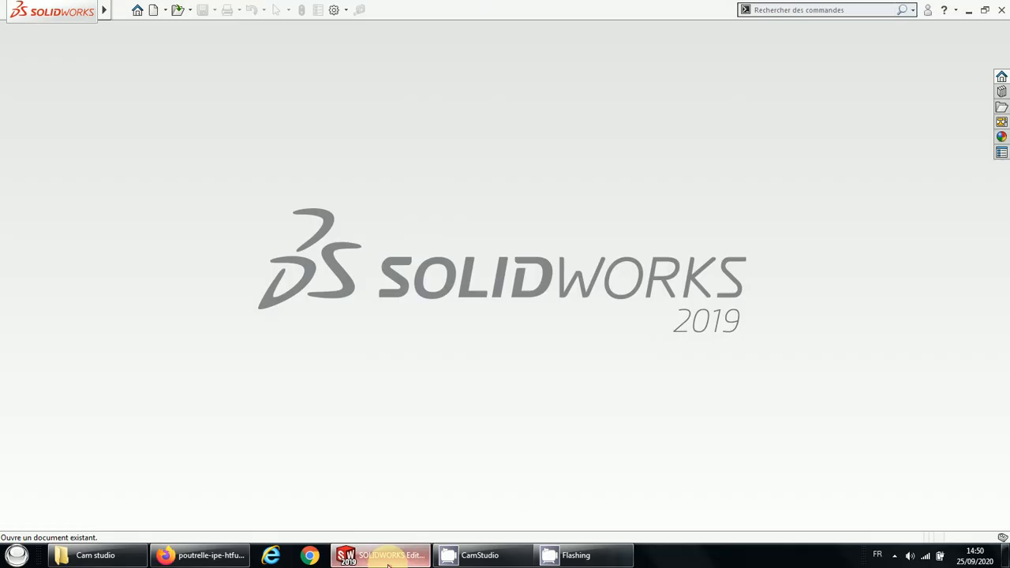
click(153, 13)
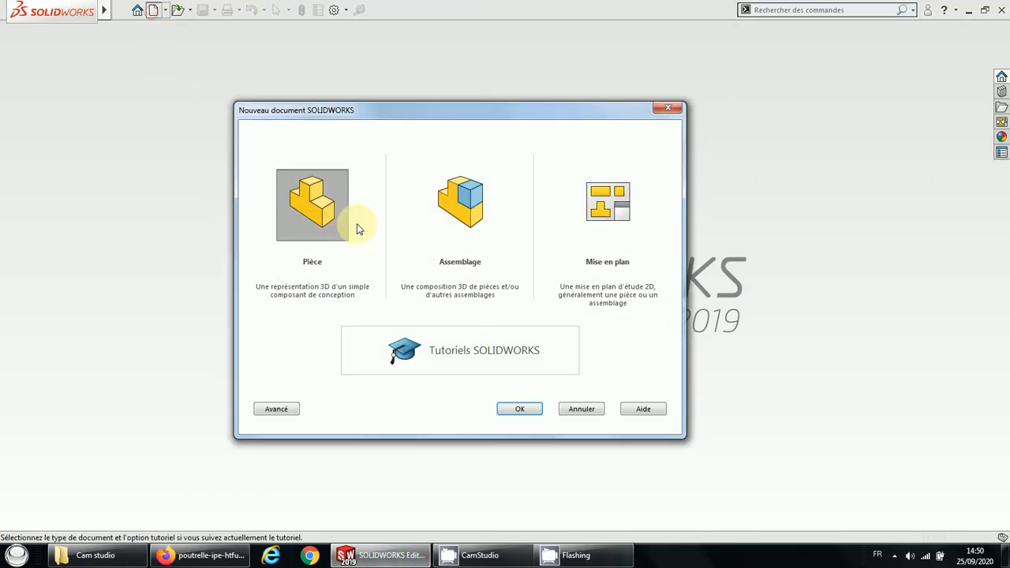
click(520, 409)
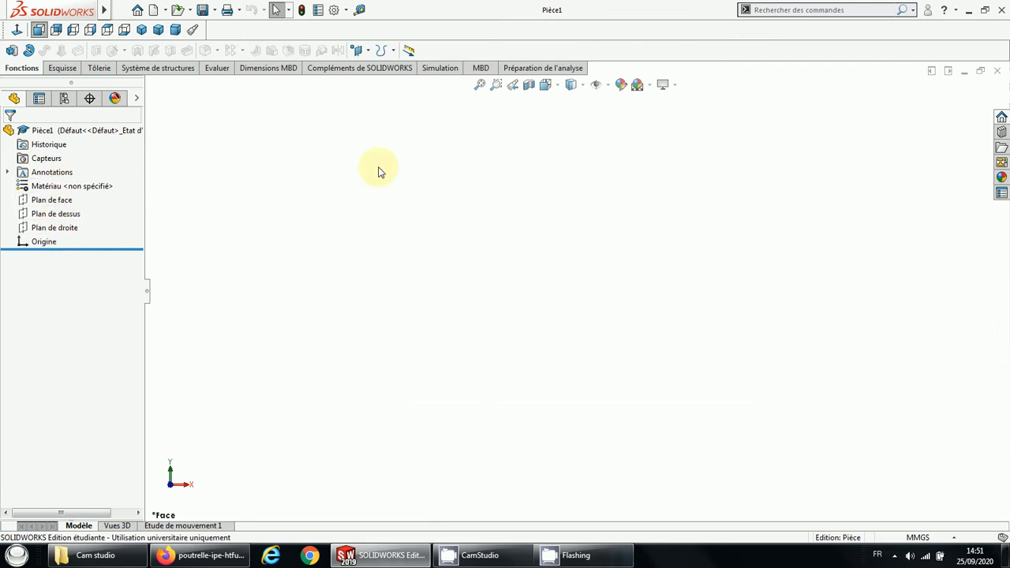
Step: Open a new sketch on the front plane (Plan de face), seen from the front, with the centerline tool
click(558, 87)
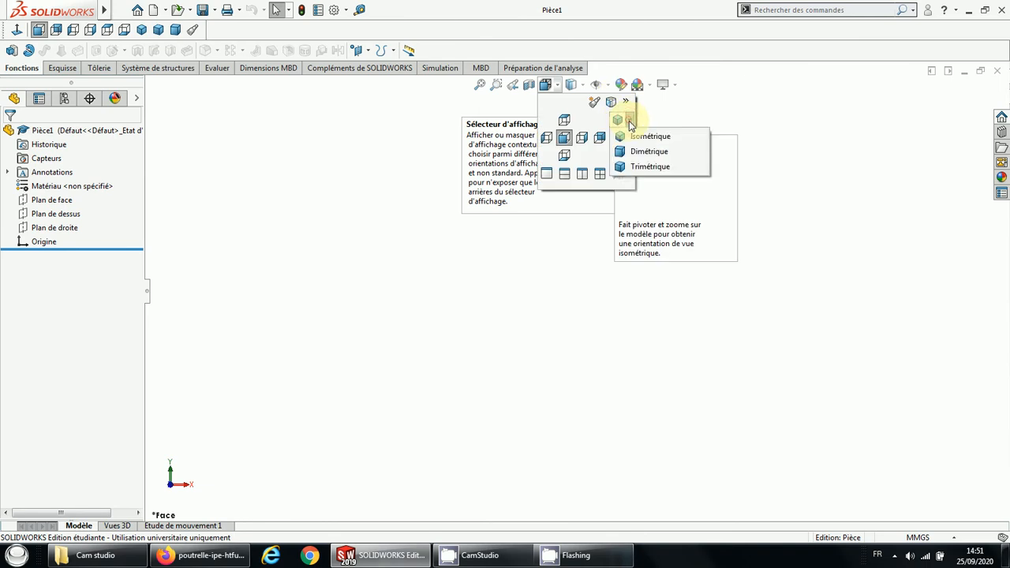
click(634, 139)
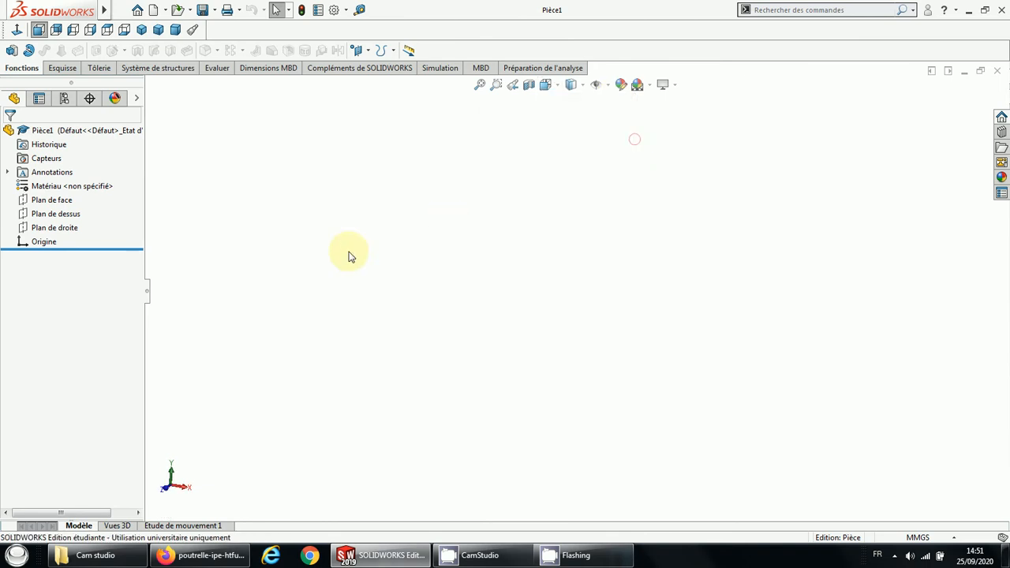
click(45, 203)
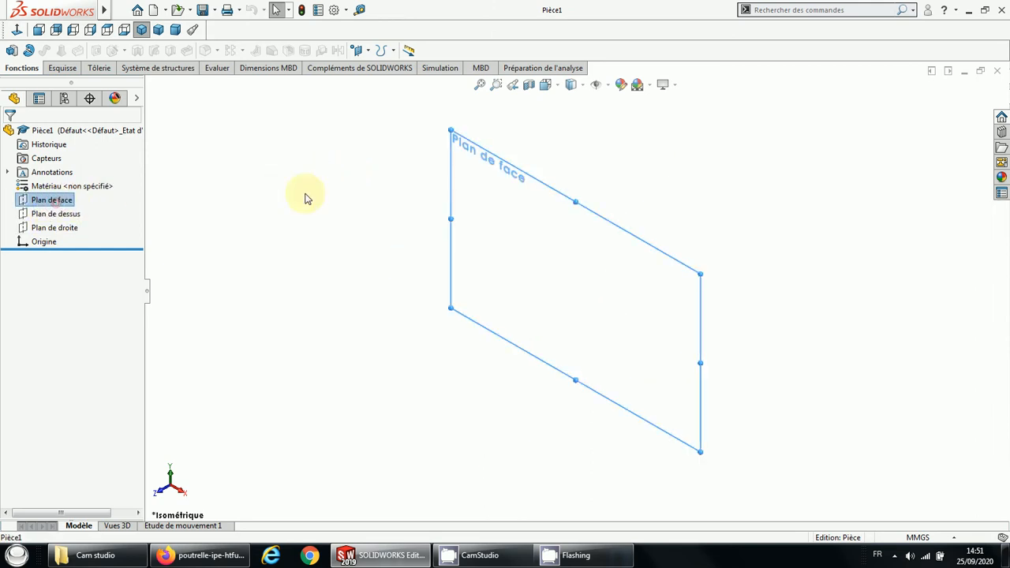
click(557, 86)
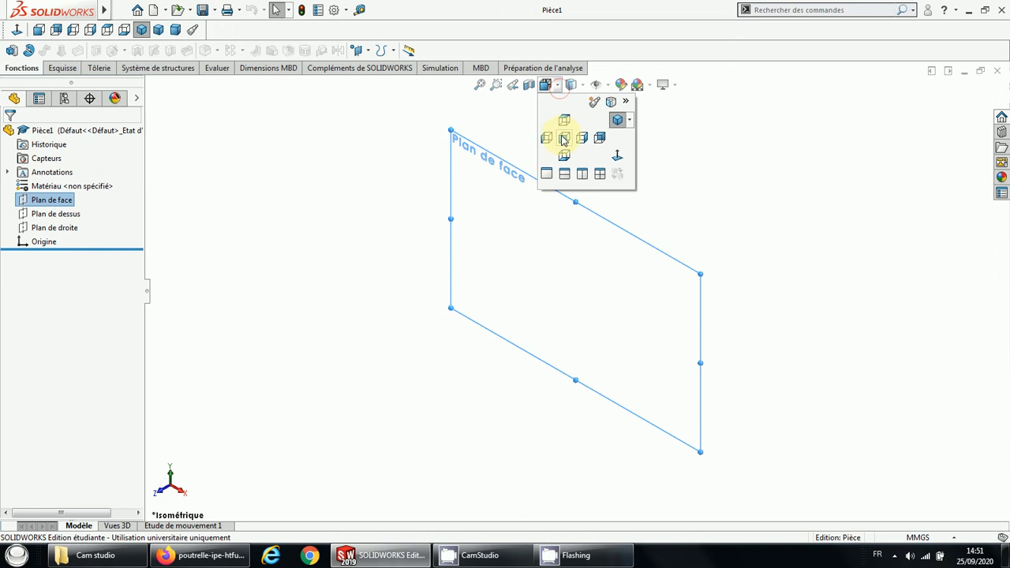
click(564, 138)
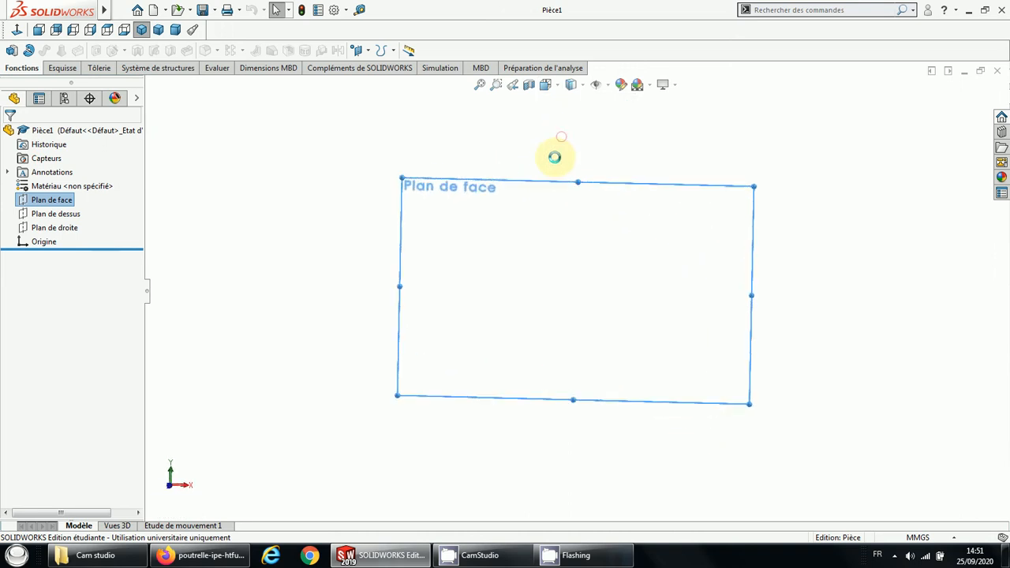
click(61, 67)
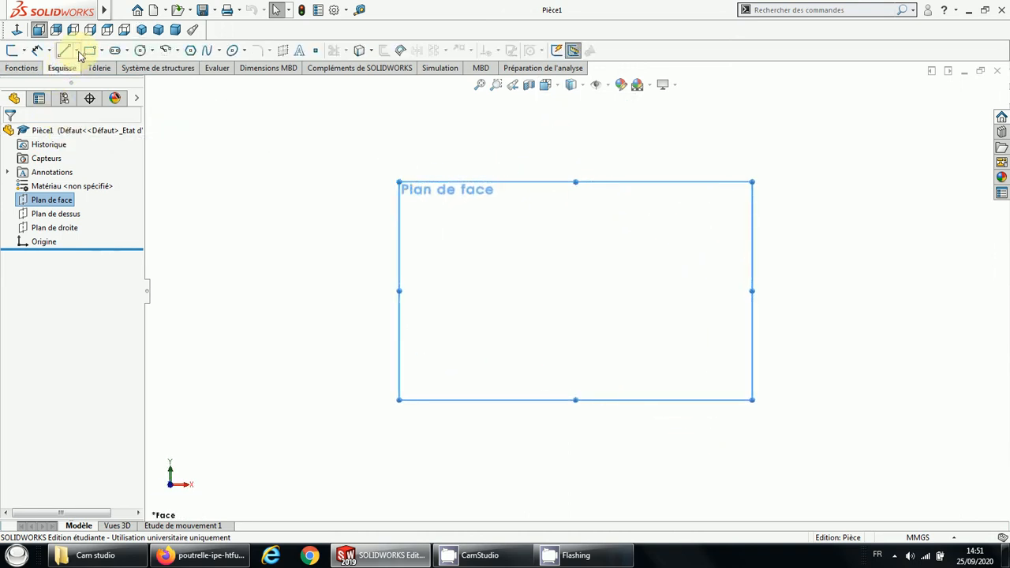
click(75, 50)
click(77, 85)
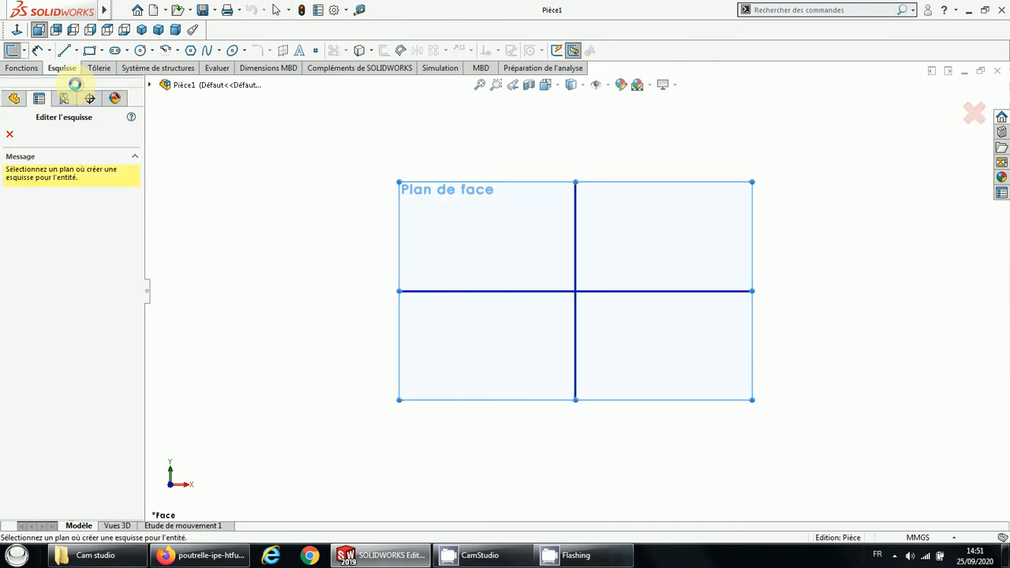
click(488, 197)
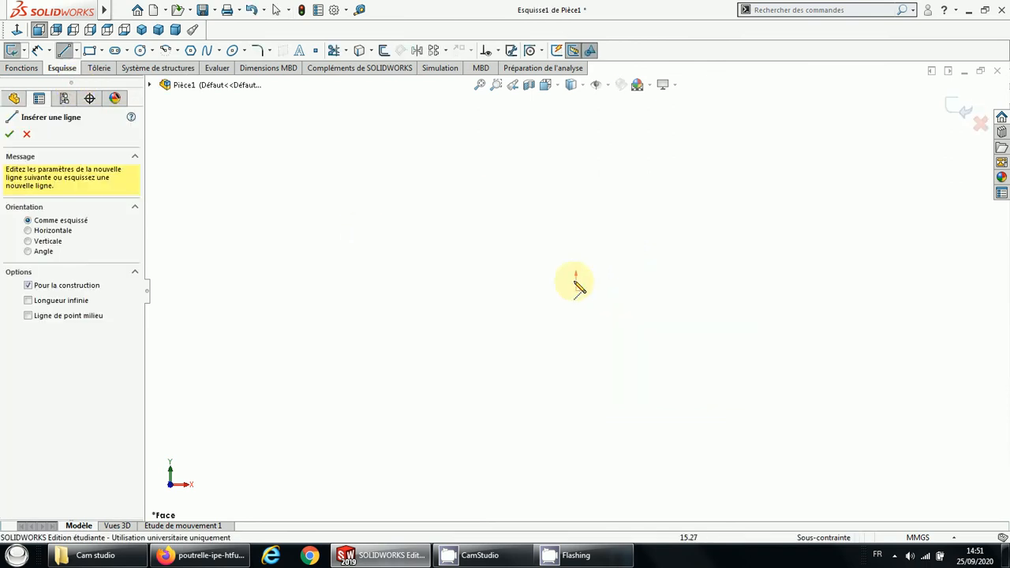
Step: Draw a vertical construction line about 95 mm long upward from the origin
click(577, 291)
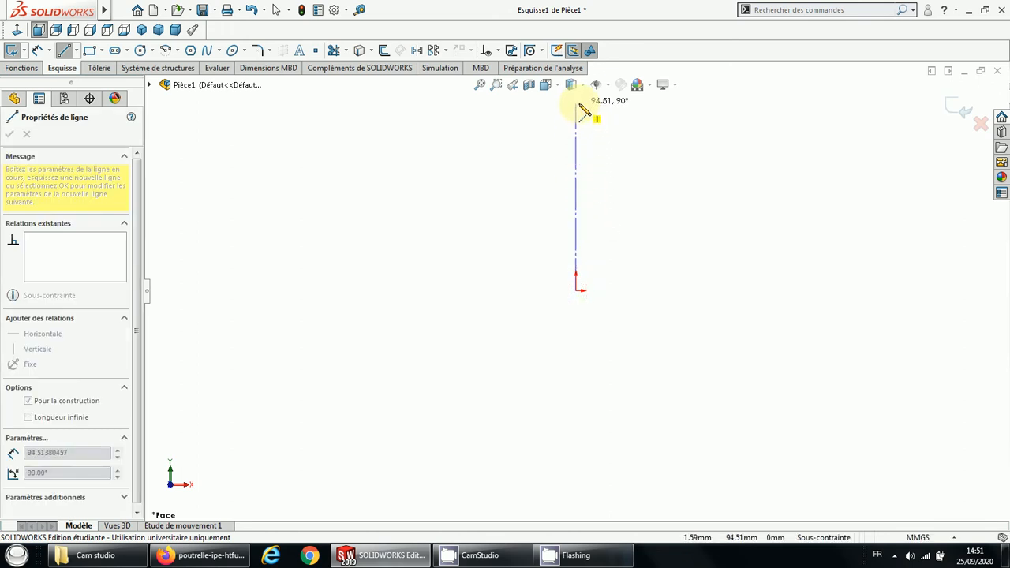
key(Escape)
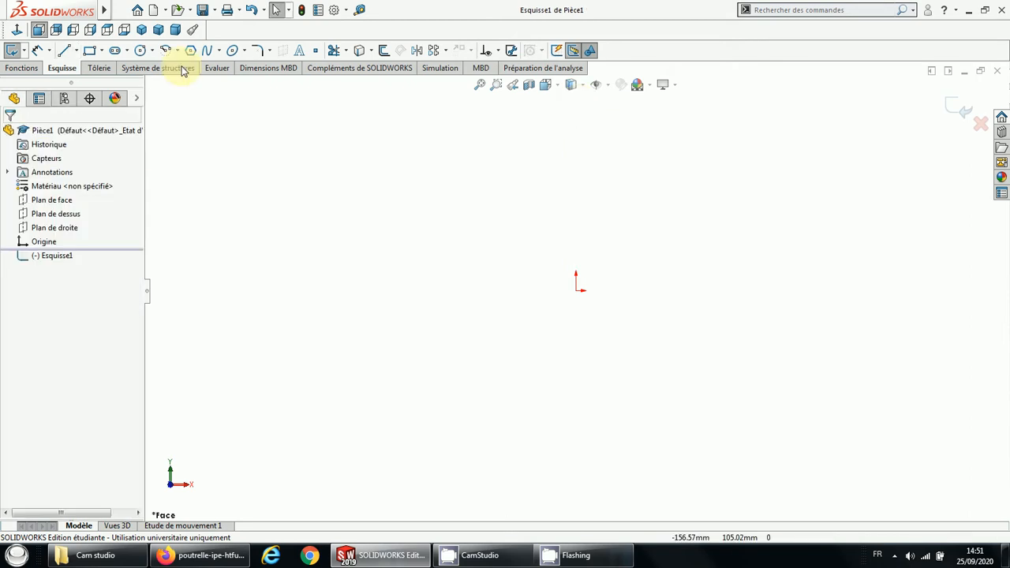
click(80, 51)
click(110, 82)
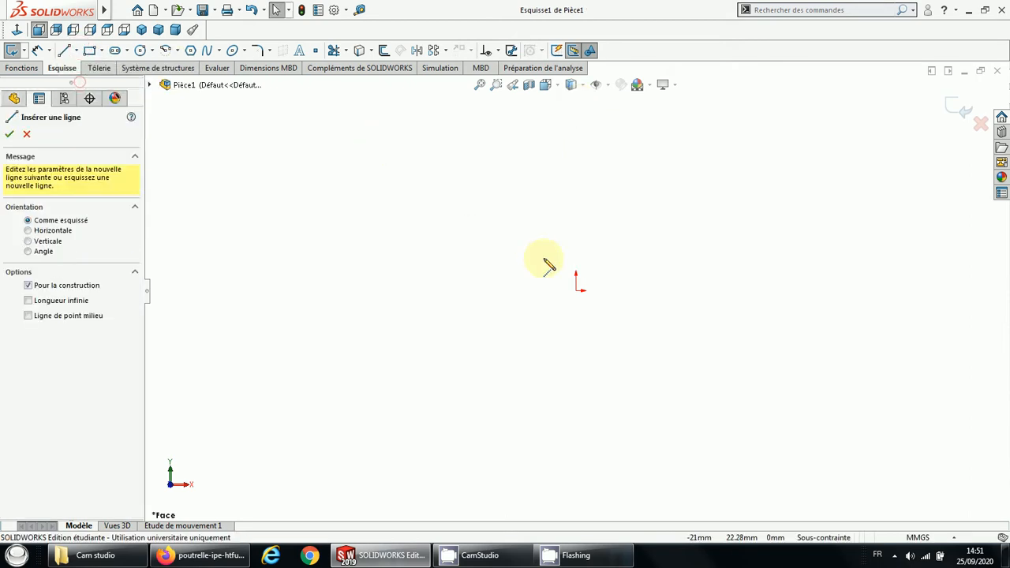
click(577, 290)
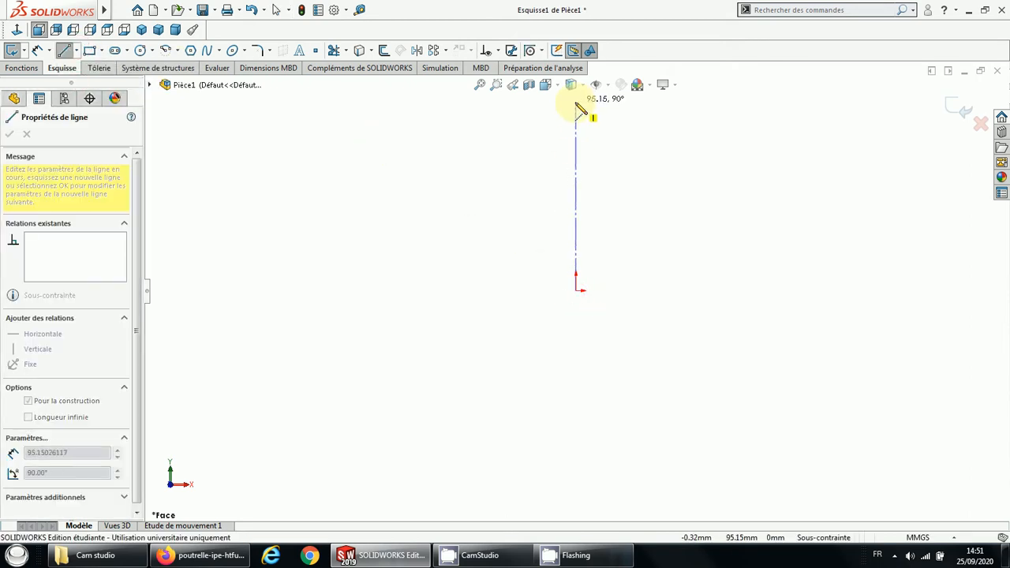
click(576, 103)
key(Escape)
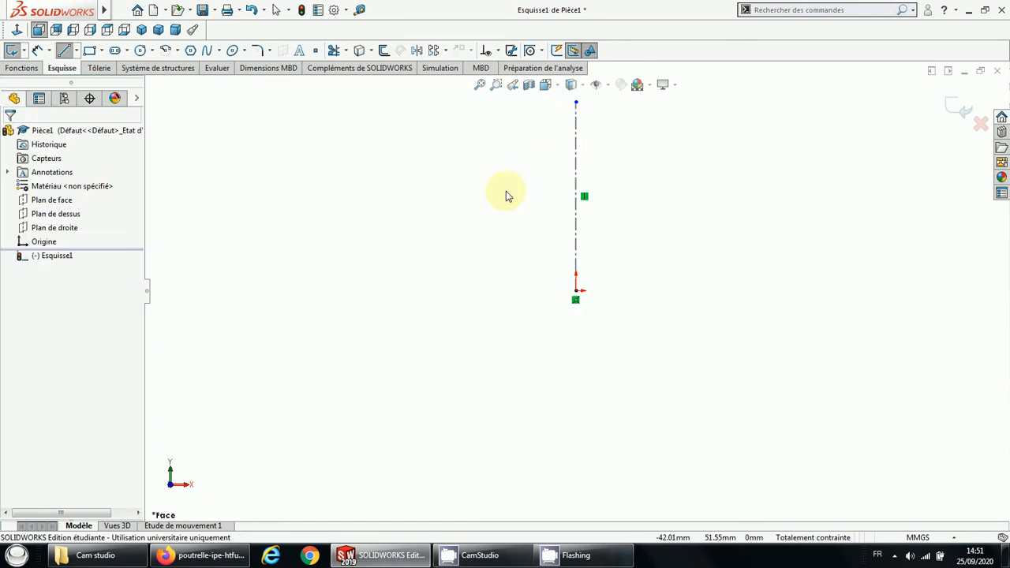
Step: Dimension the vertical construction line's length and set it to 270 mm
scroll(602, 207, down, 4)
scroll(602, 214, up, 4)
scroll(601, 215, down, 2)
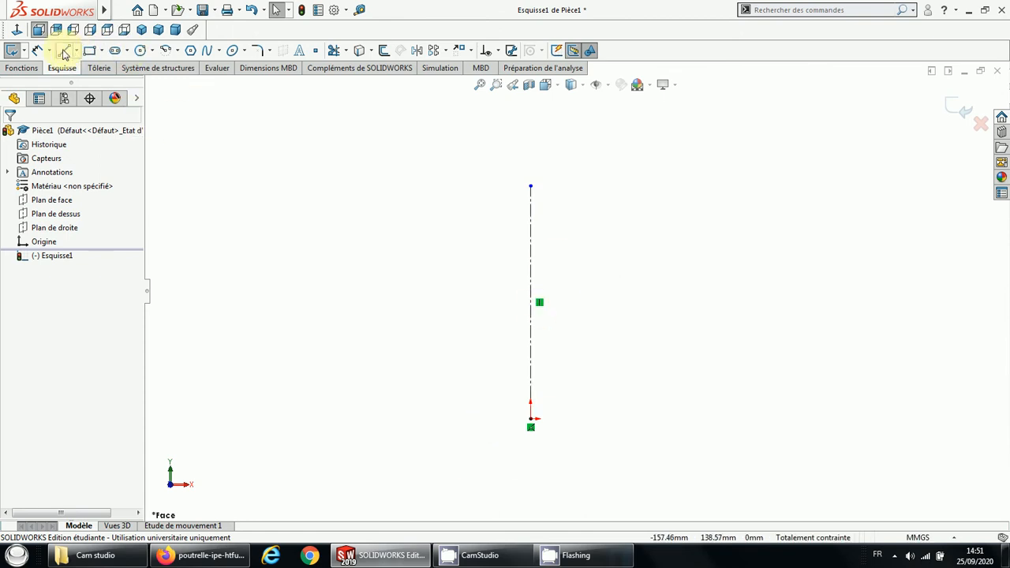
click(26, 69)
click(65, 70)
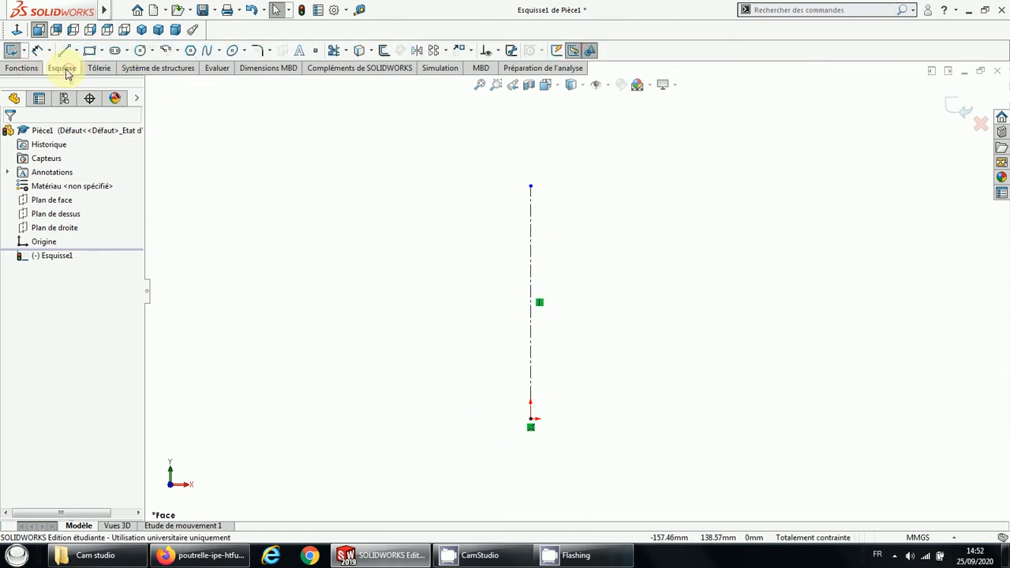
click(36, 50)
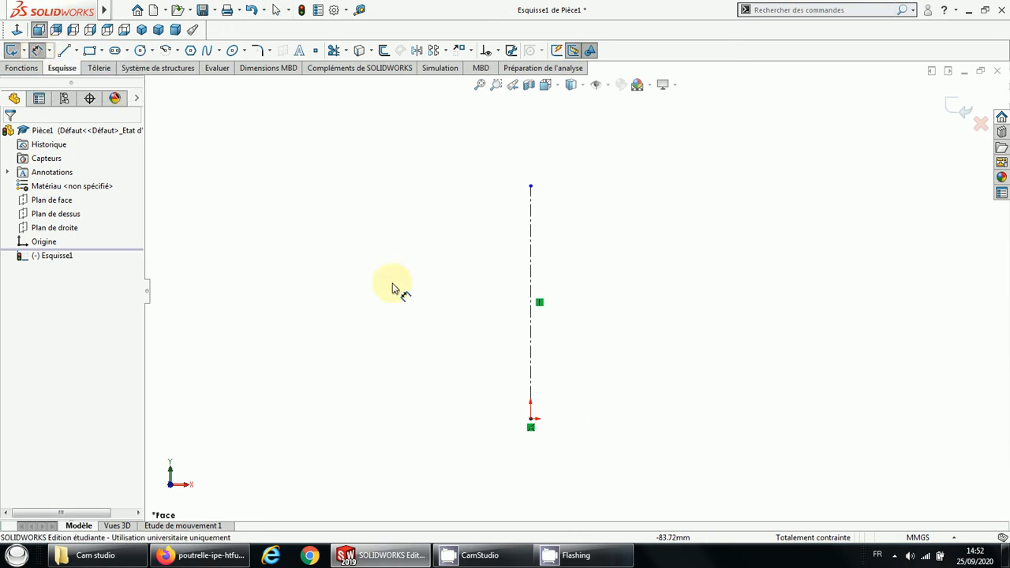
click(530, 274)
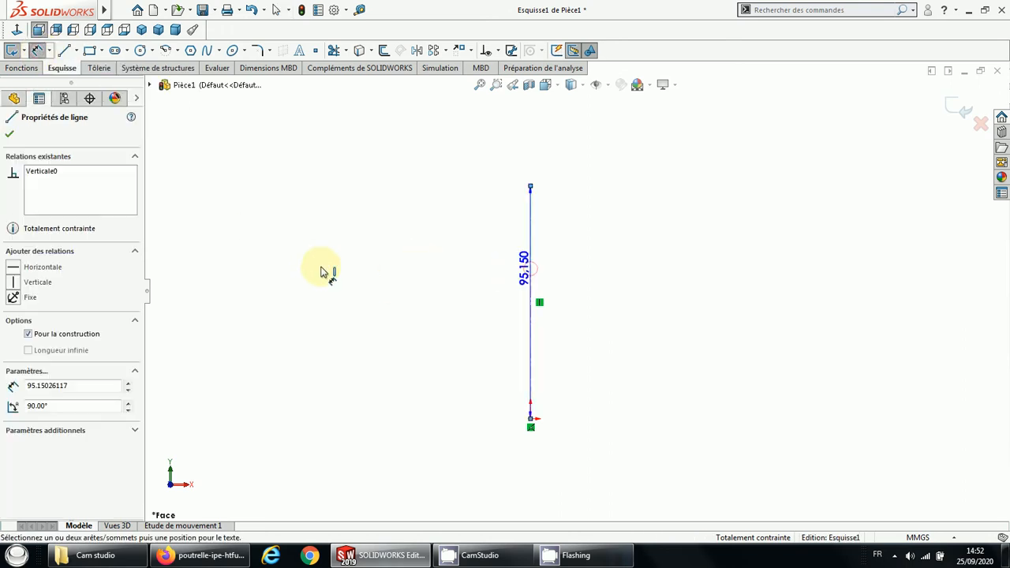
click(342, 292)
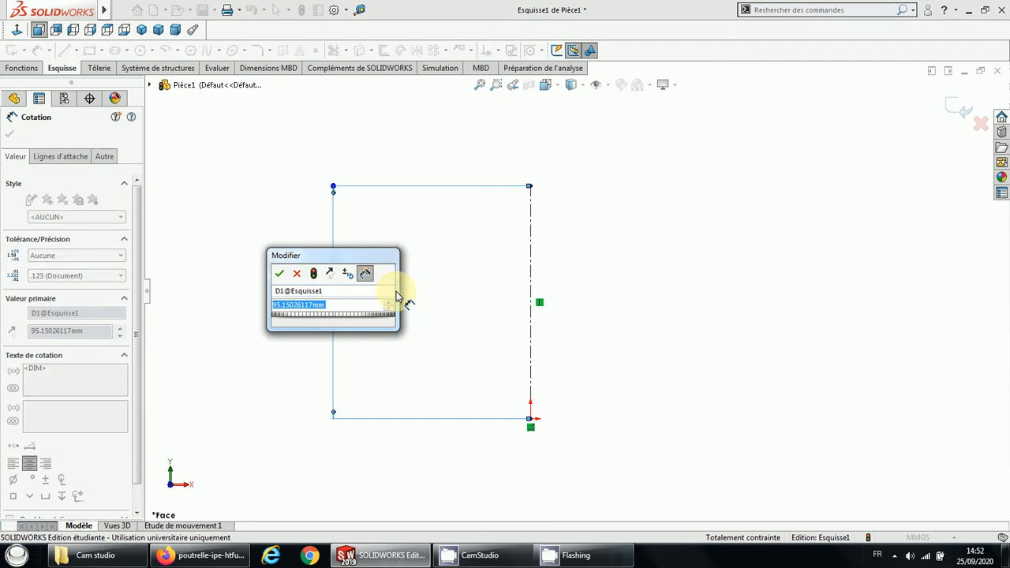
text(270)
key(Return)
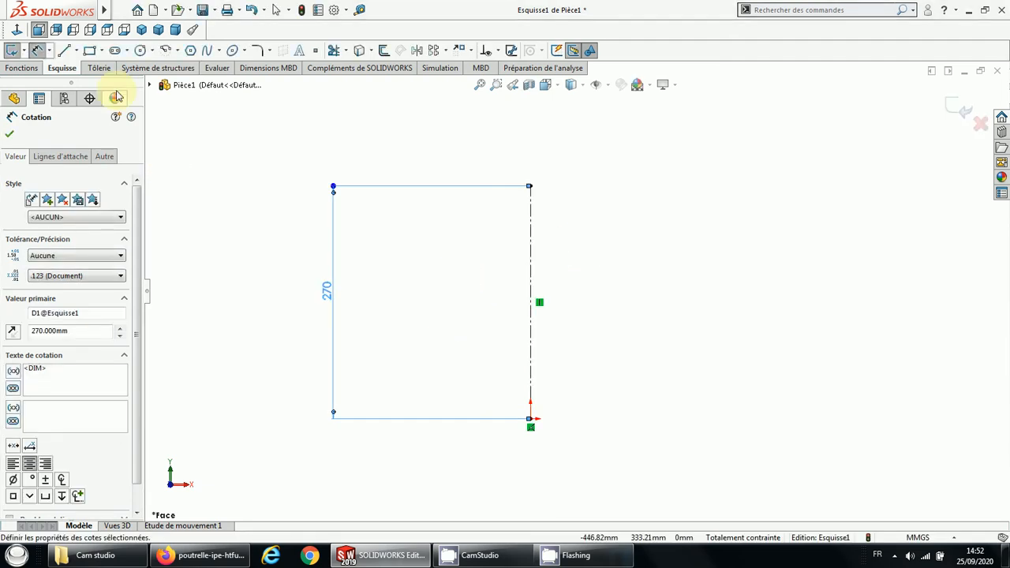
Step: Draw a horizontal line about 166 mm long leftward from the upper end of the construction line
click(64, 50)
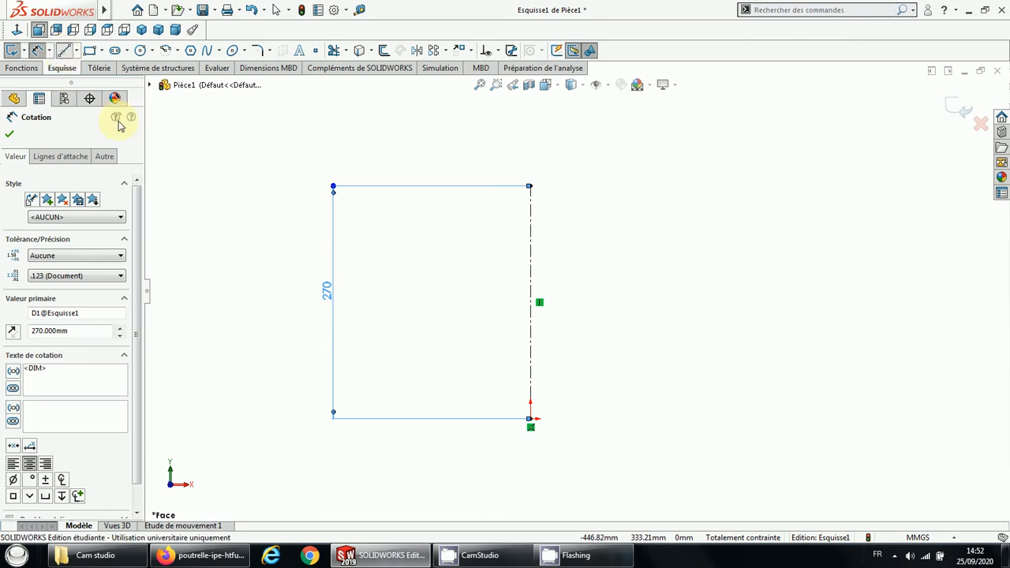
click(531, 188)
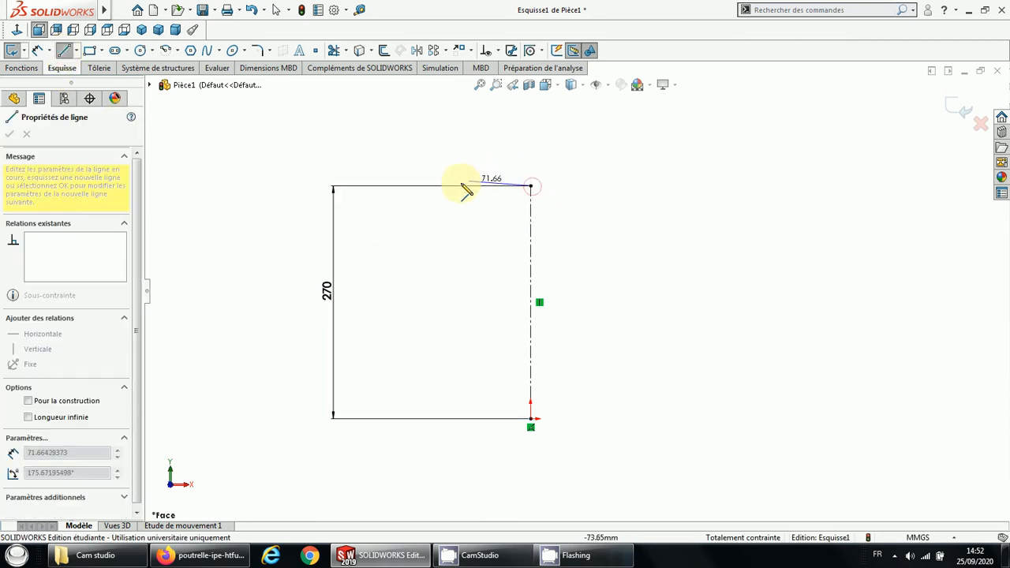
click(389, 187)
key(Escape)
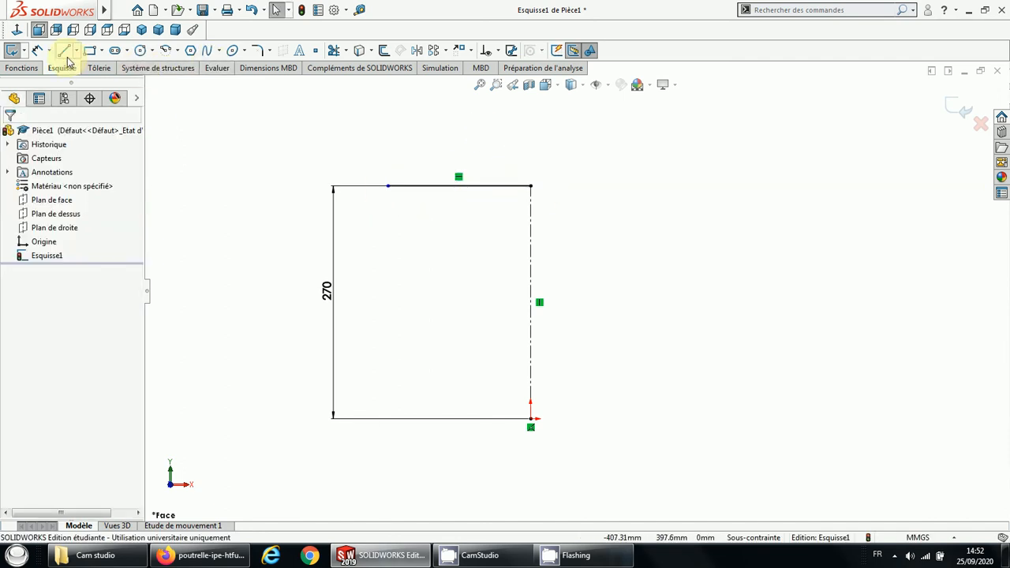
Step: Look up the IPE 270 flange width b in the browser table and dimension the horizontal line in SOLIDWORKS as 135/2 mm
click(201, 555)
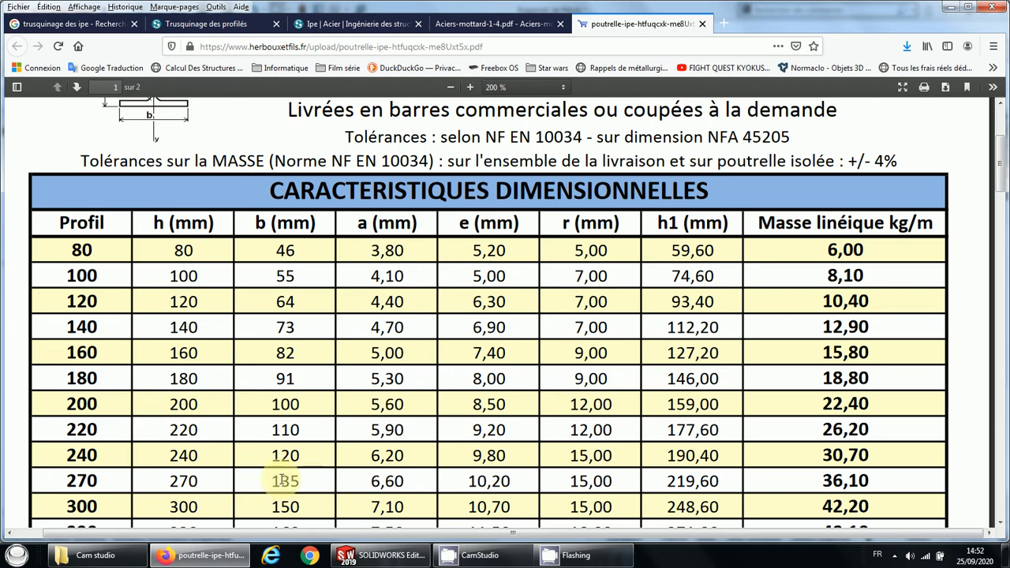
click(363, 556)
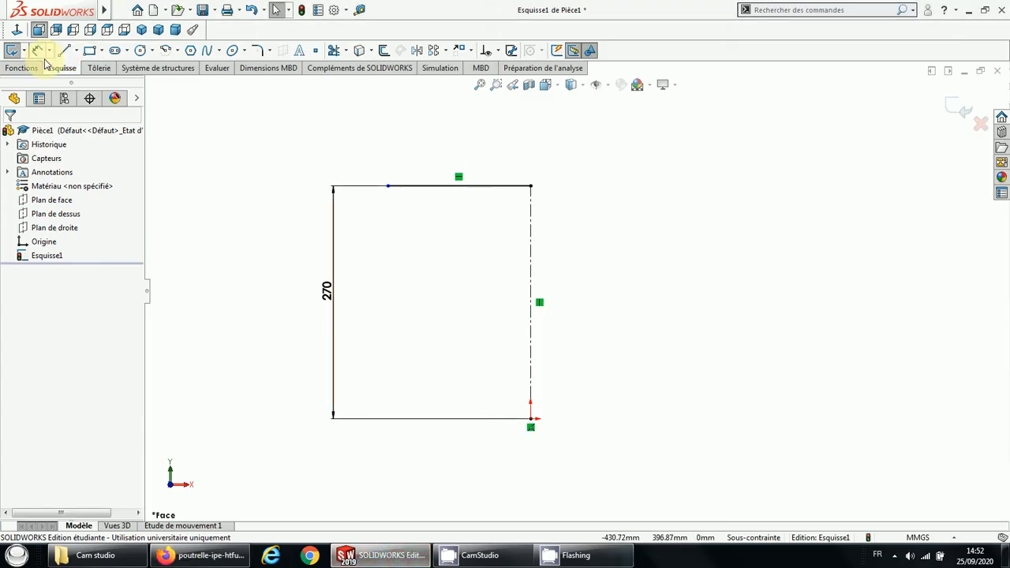
click(37, 50)
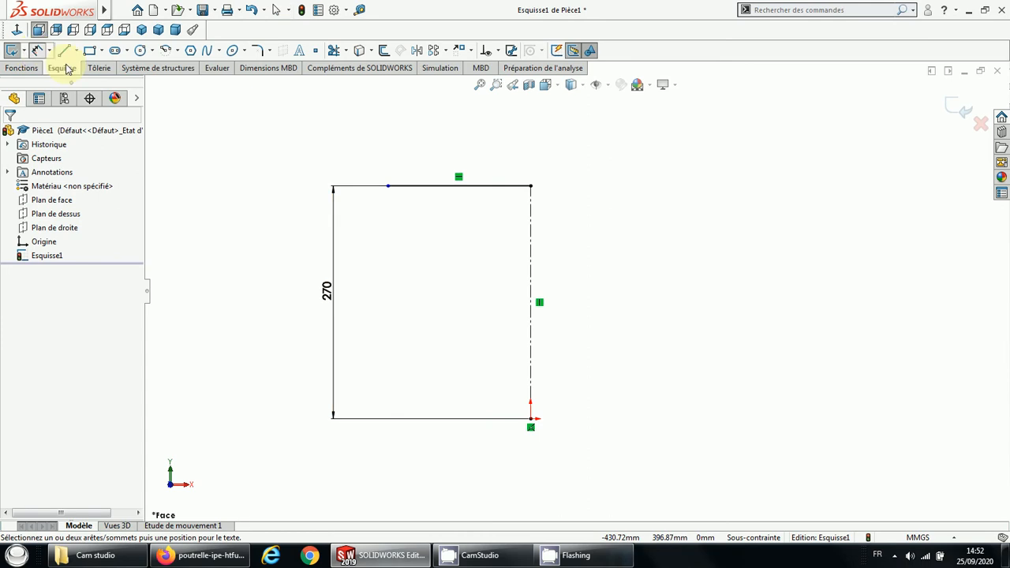
click(431, 193)
click(443, 136)
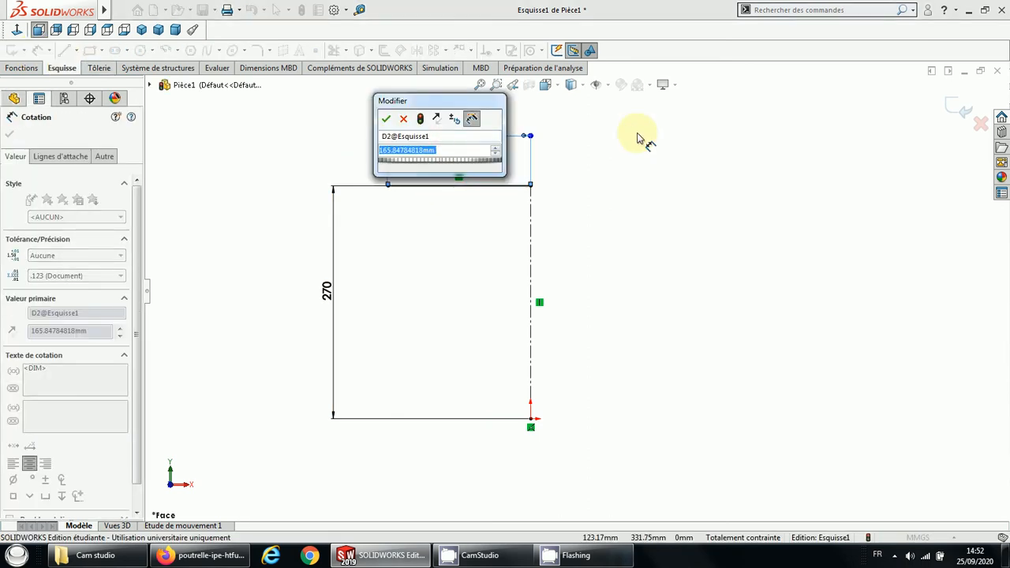
text(135/2)
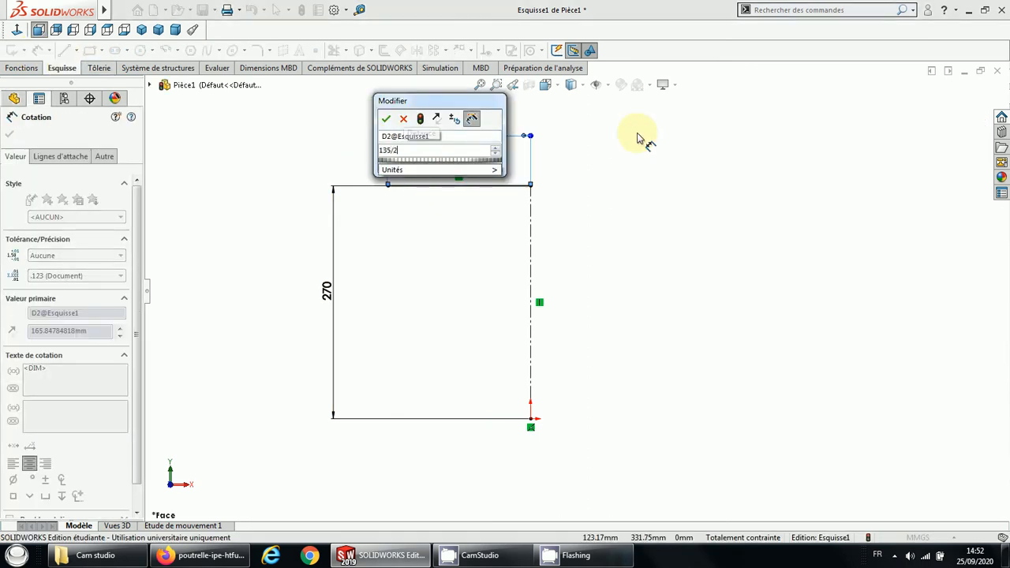
key(Return)
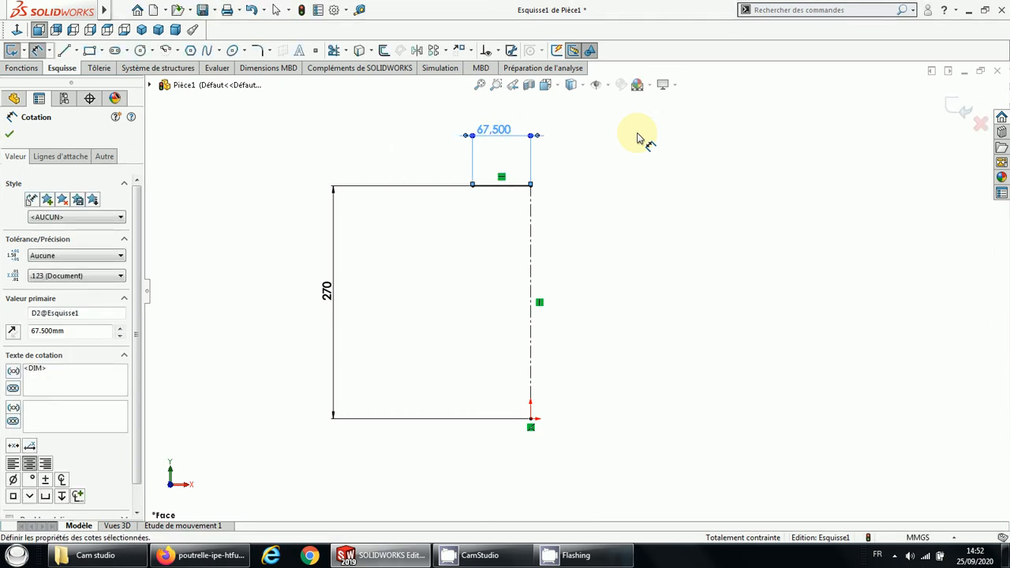
Step: Look up the IPE 270 flange thickness e in the browser table and offset the horizontal line downward by 10.2 mm in SOLIDWORKS
click(627, 162)
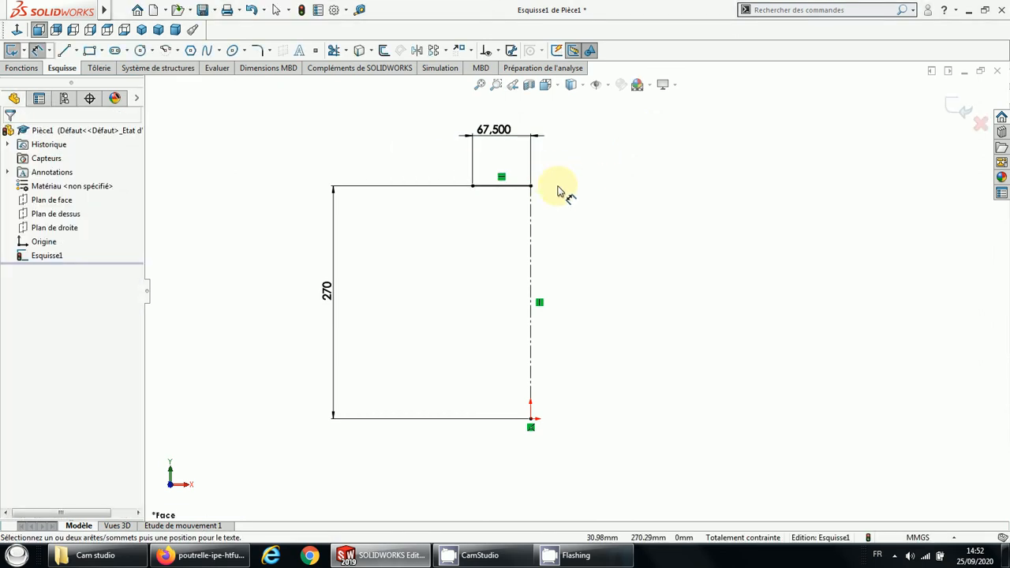
click(363, 549)
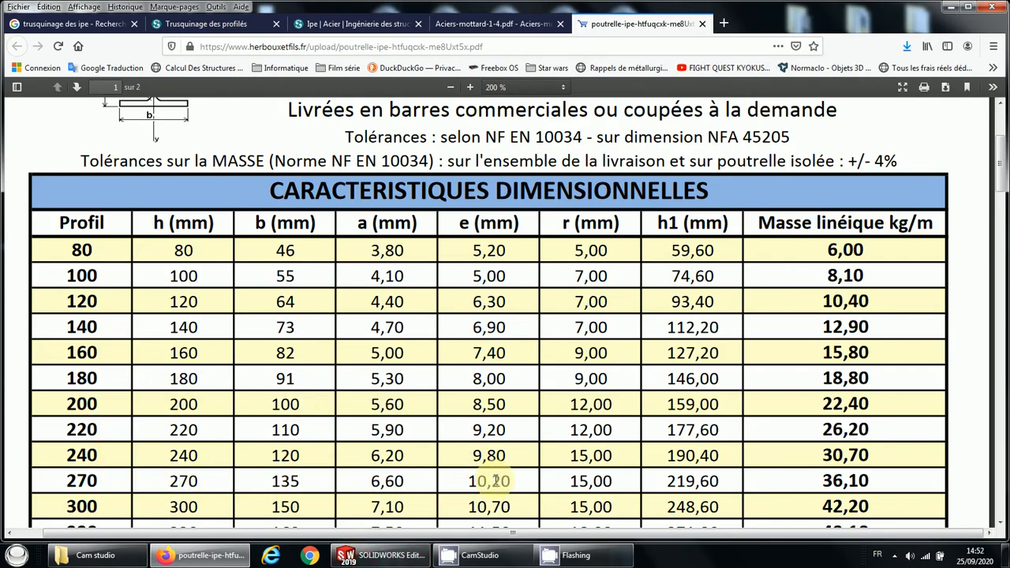
click(489, 554)
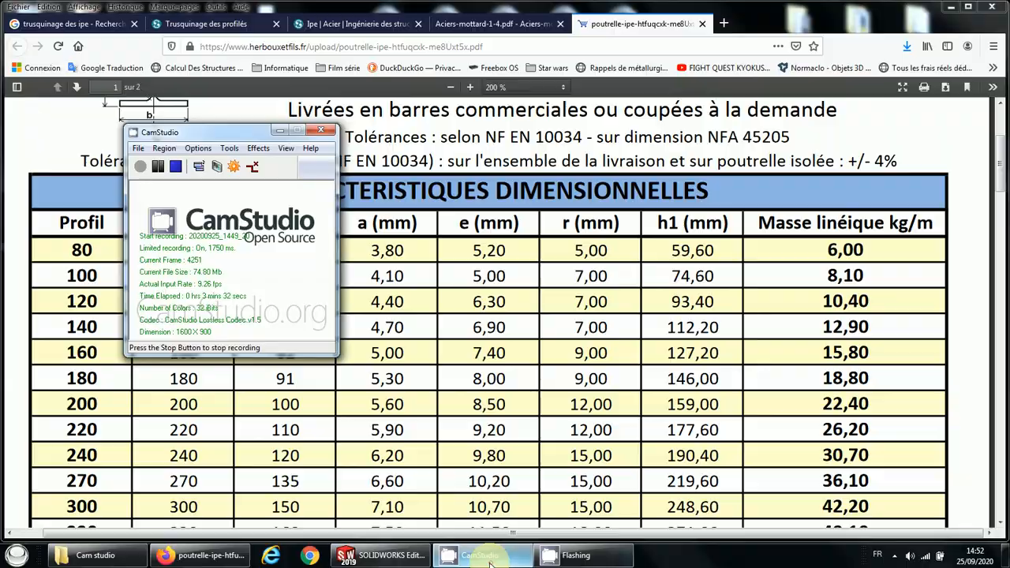
click(383, 555)
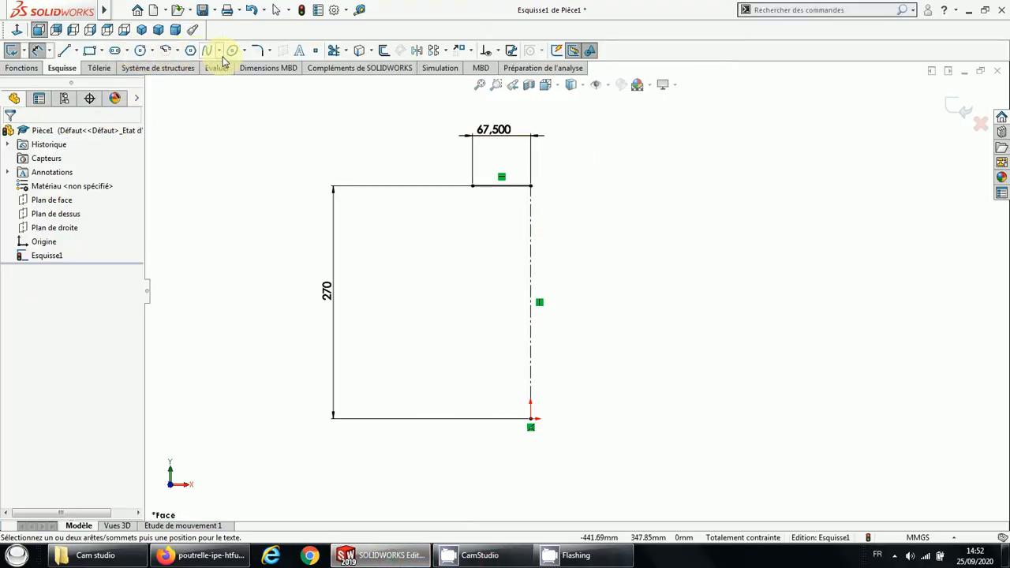
click(384, 49)
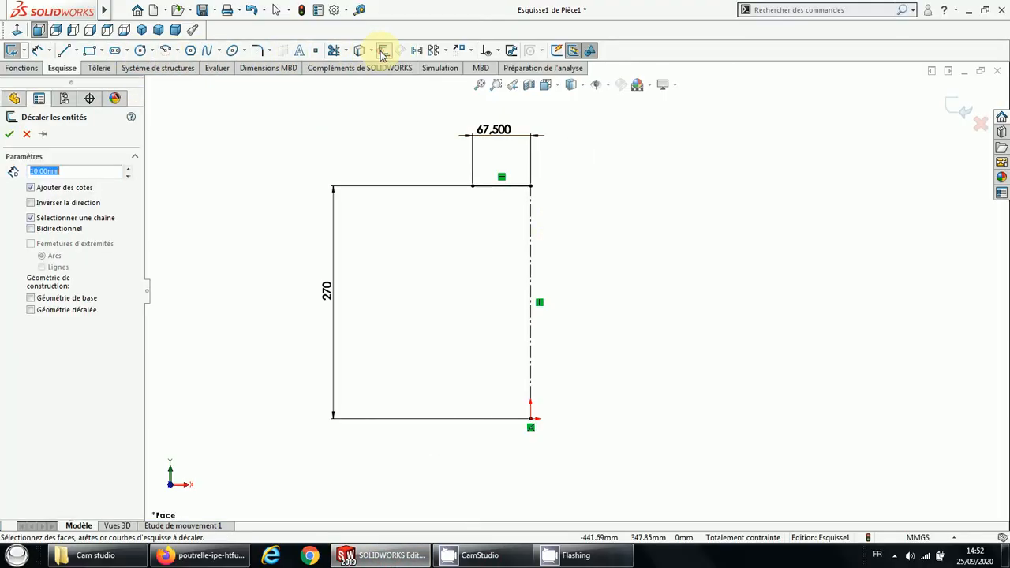
click(502, 186)
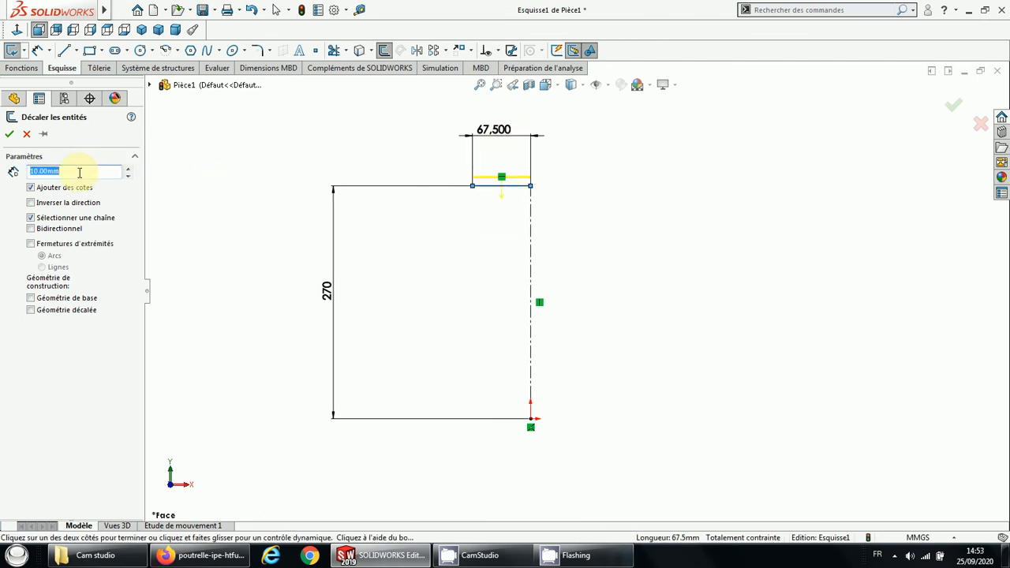
click(197, 557)
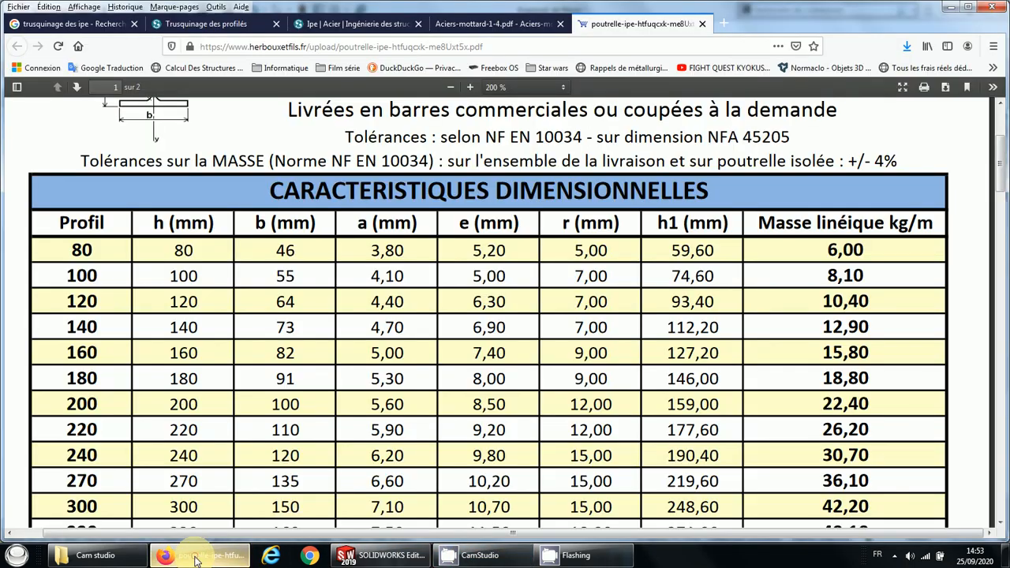
click(197, 557)
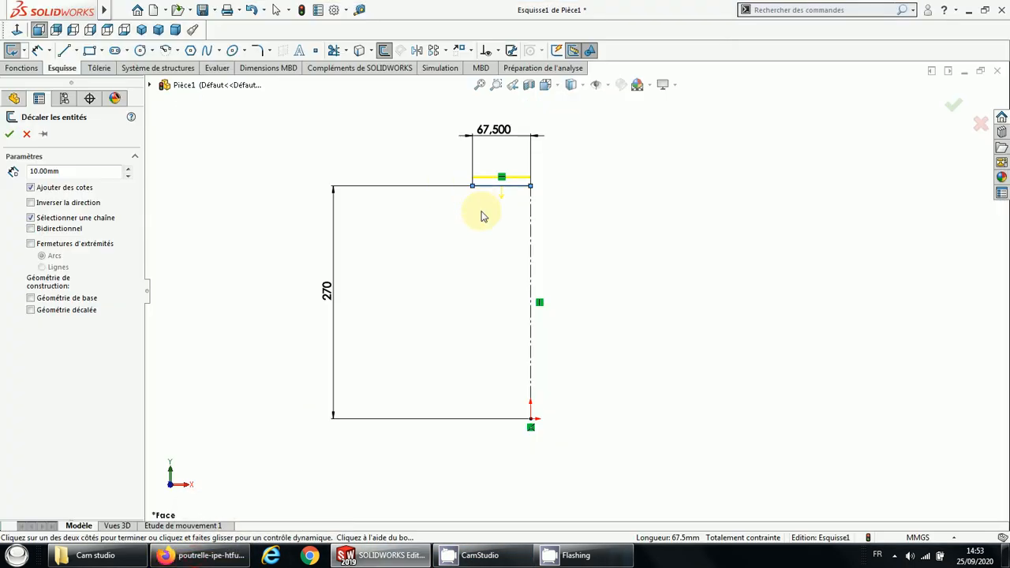
click(87, 172)
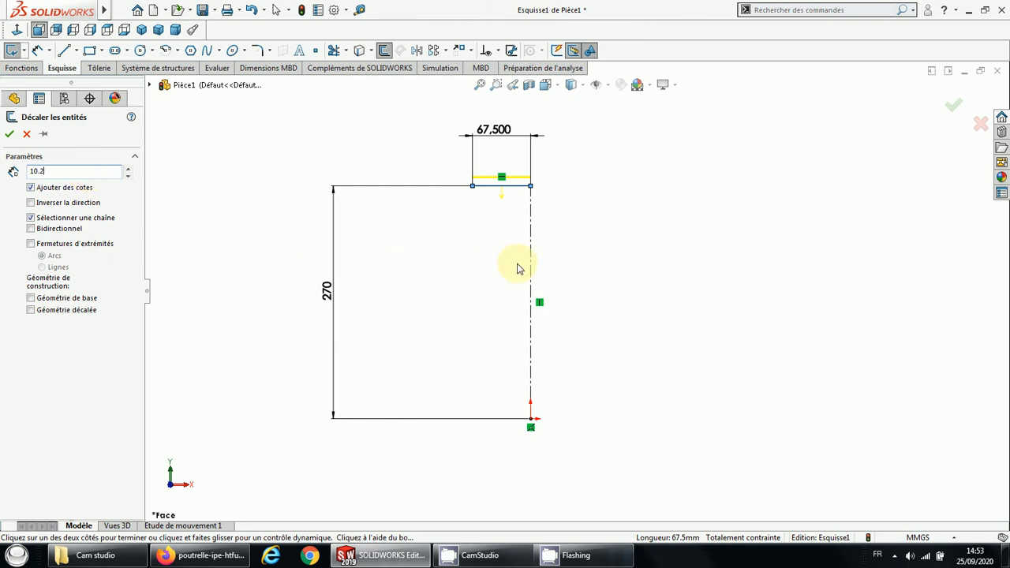
key(Return)
key(Return)
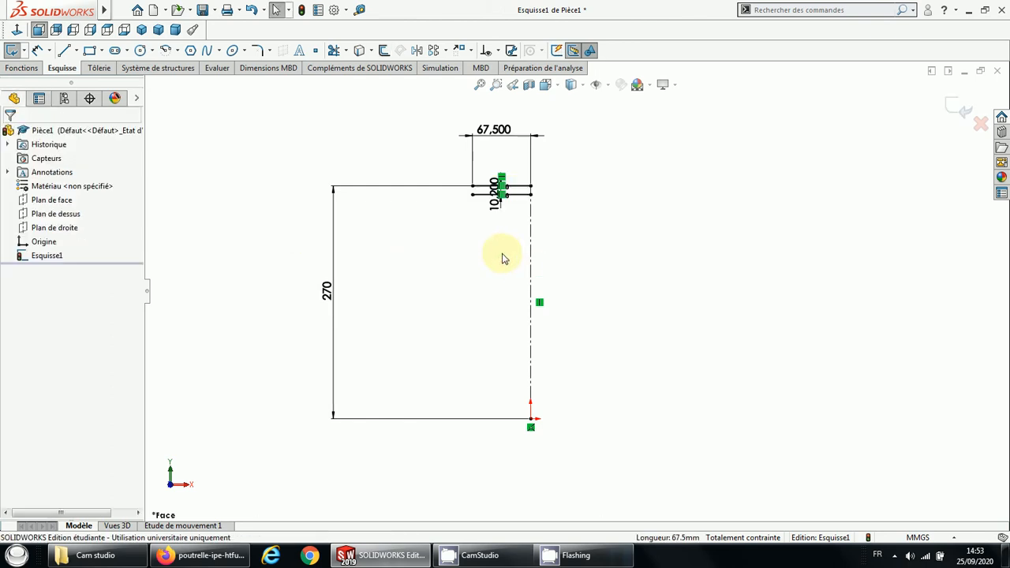
Step: Move the 10.2 mm dimension to the left of the flange and close the flange's left end with a vertical line
scroll(509, 233, down, 5)
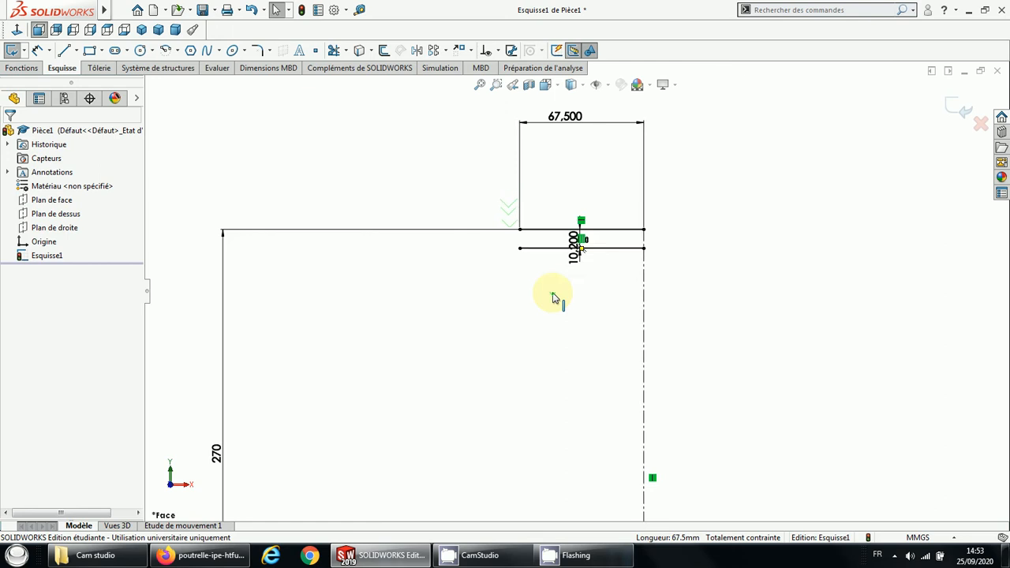
drag(587, 255, 399, 254)
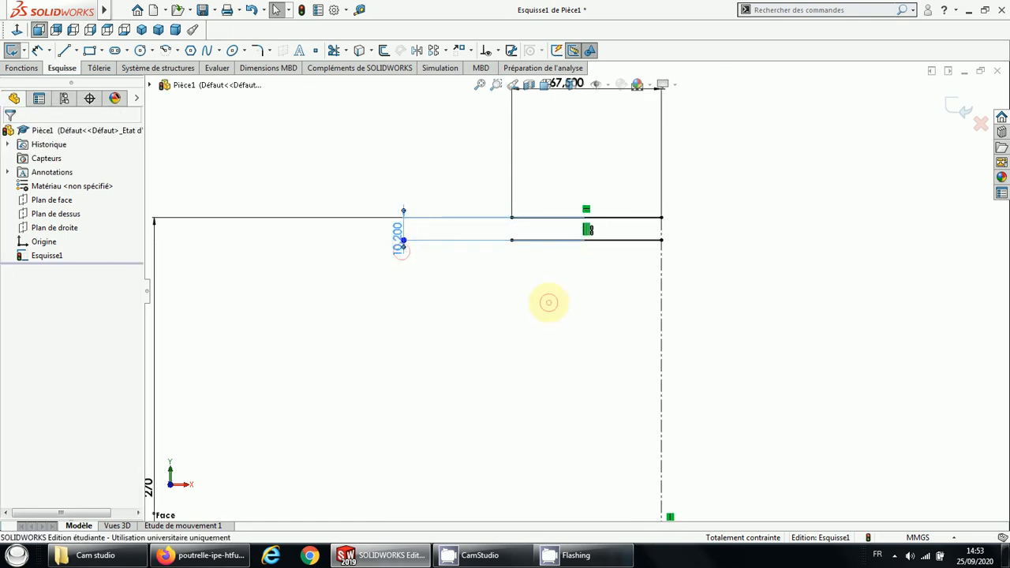
click(64, 50)
drag(512, 220, 512, 239)
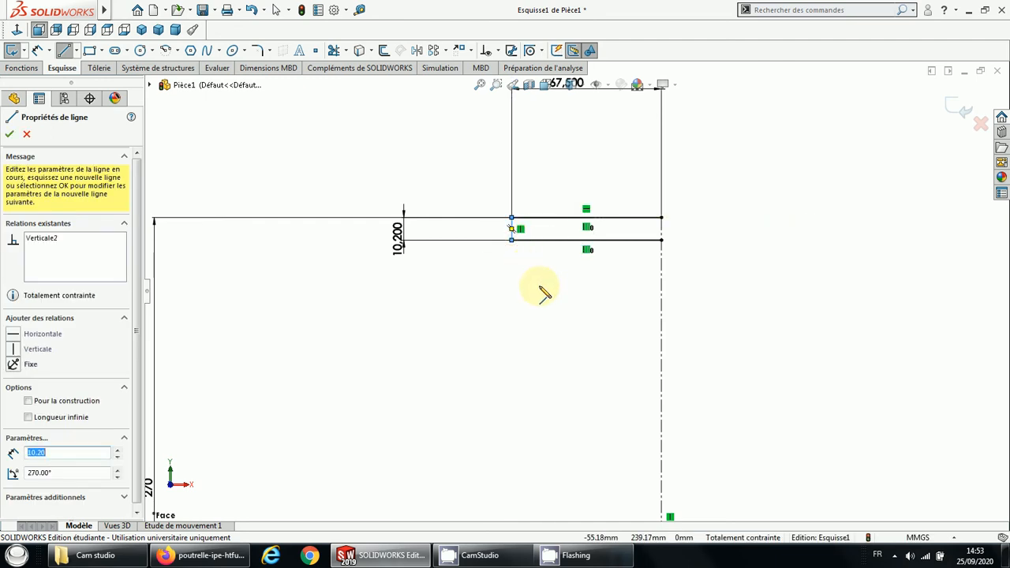
key(Escape)
Step: Draw a horizontal construction line about 138 mm long leftward from the midpoint of the vertical construction line
scroll(540, 291, up, 4)
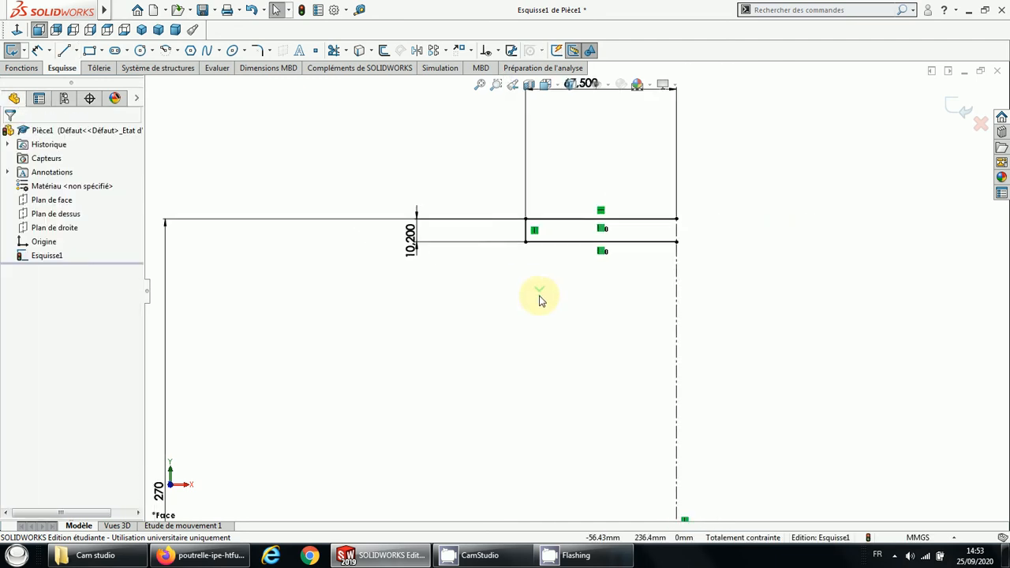
scroll(586, 408, down, 6)
scroll(553, 149, down, 1)
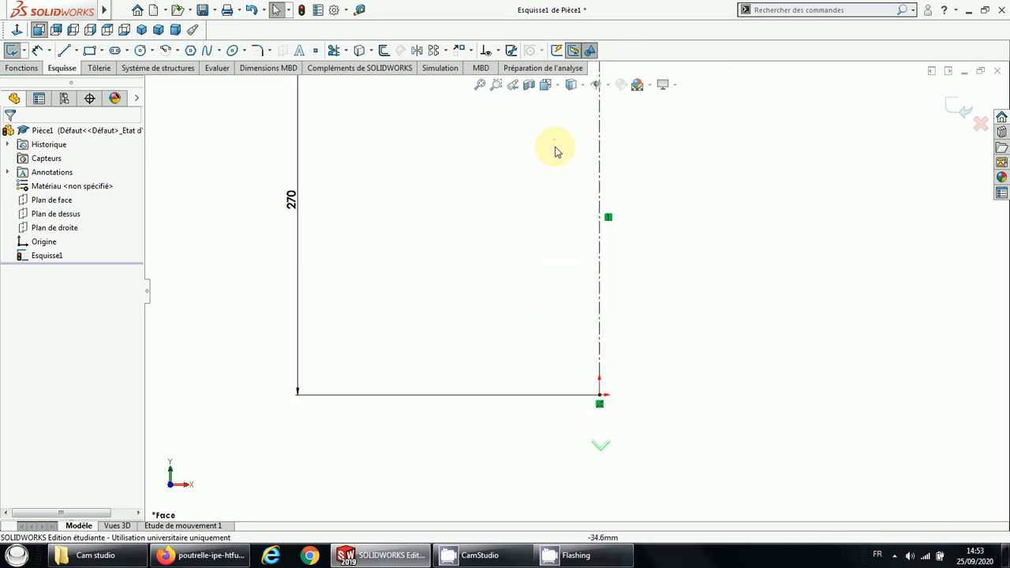
scroll(552, 169, up, 3)
scroll(580, 211, down, 2)
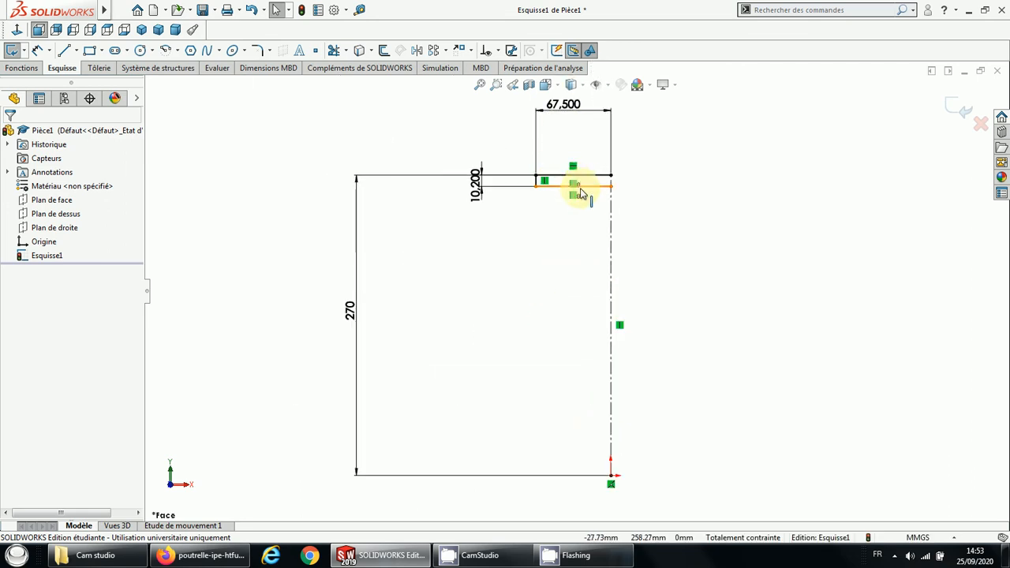
click(78, 50)
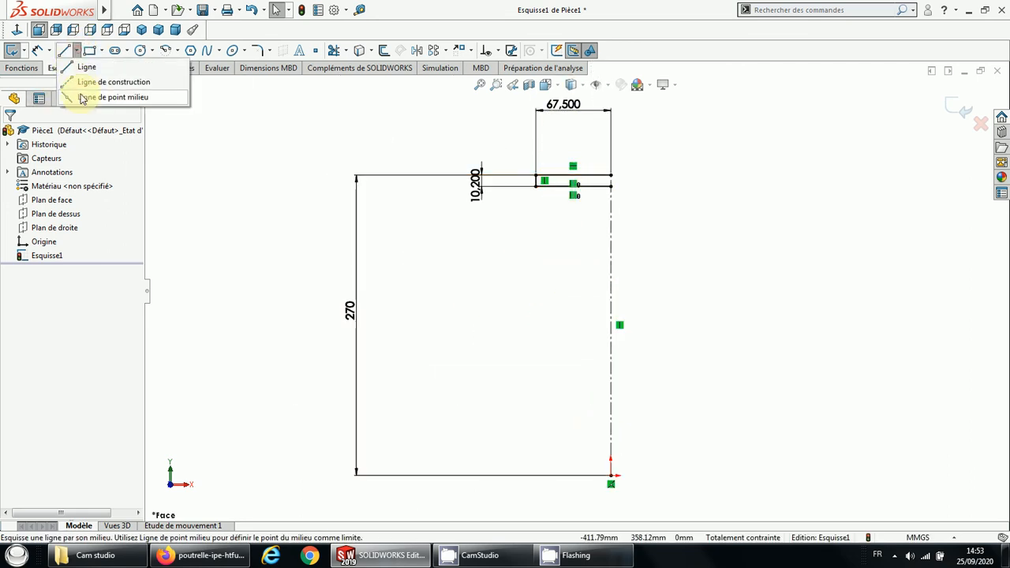
click(113, 83)
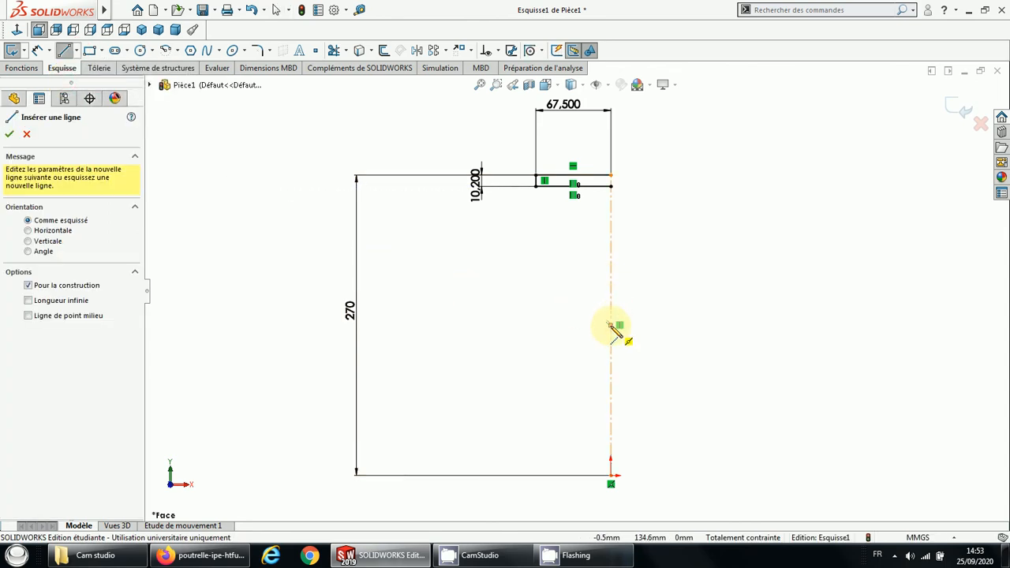
drag(610, 325, 457, 324)
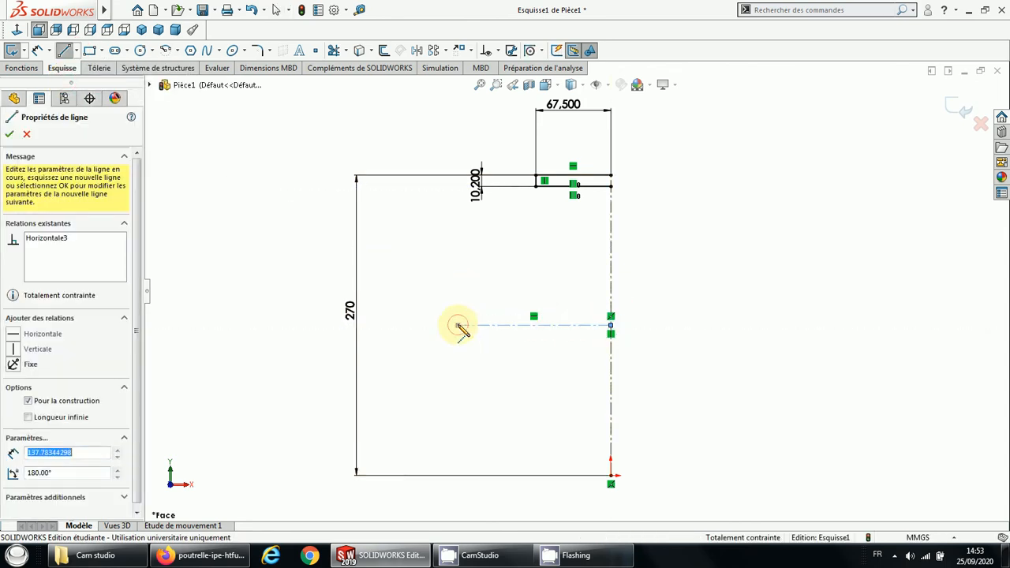
key(Escape)
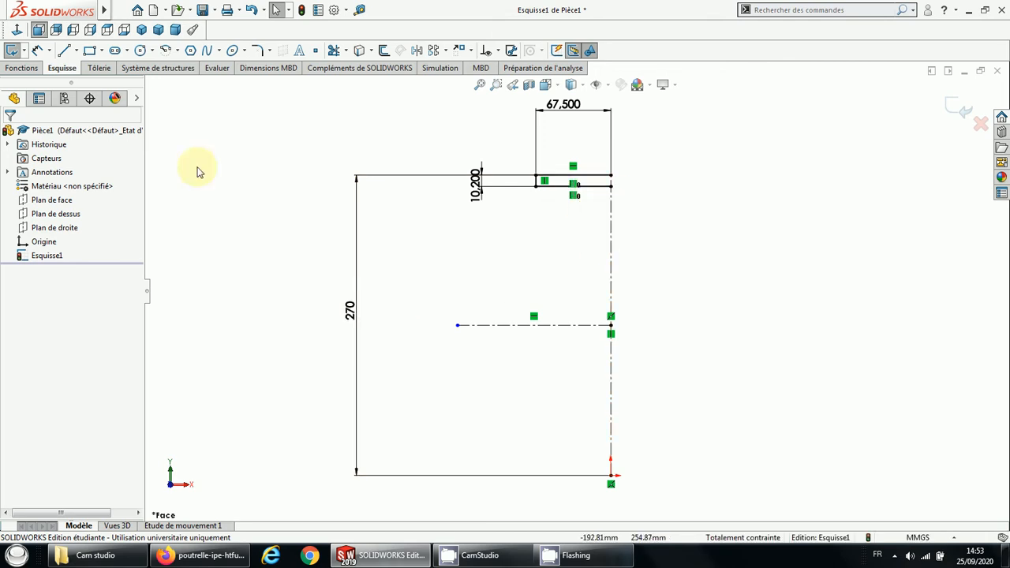
Step: Draw a vertical web line from the flange's lower edge down to the horizontal construction line, about 13 mm left of the vertical construction line
click(65, 50)
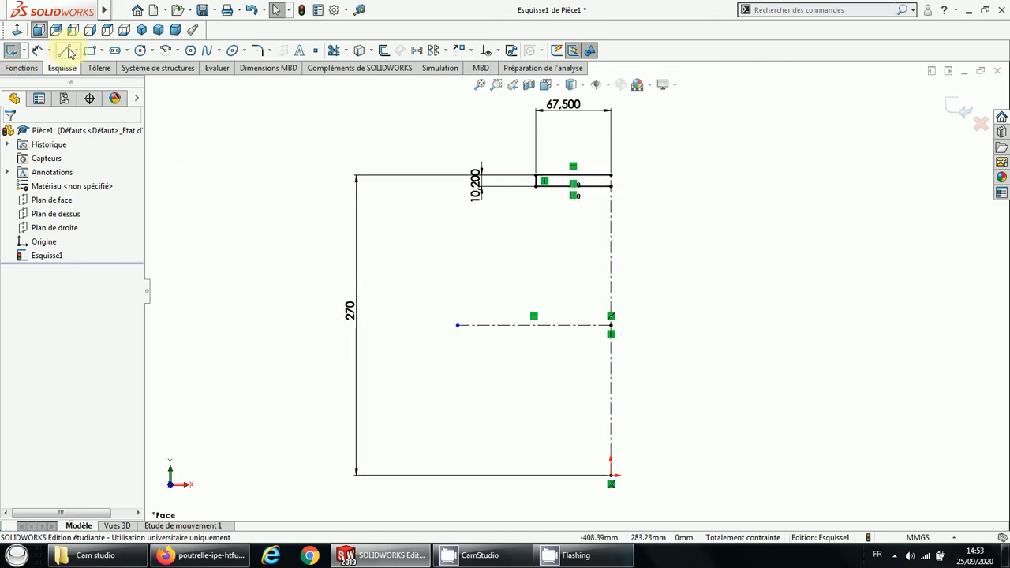
click(596, 186)
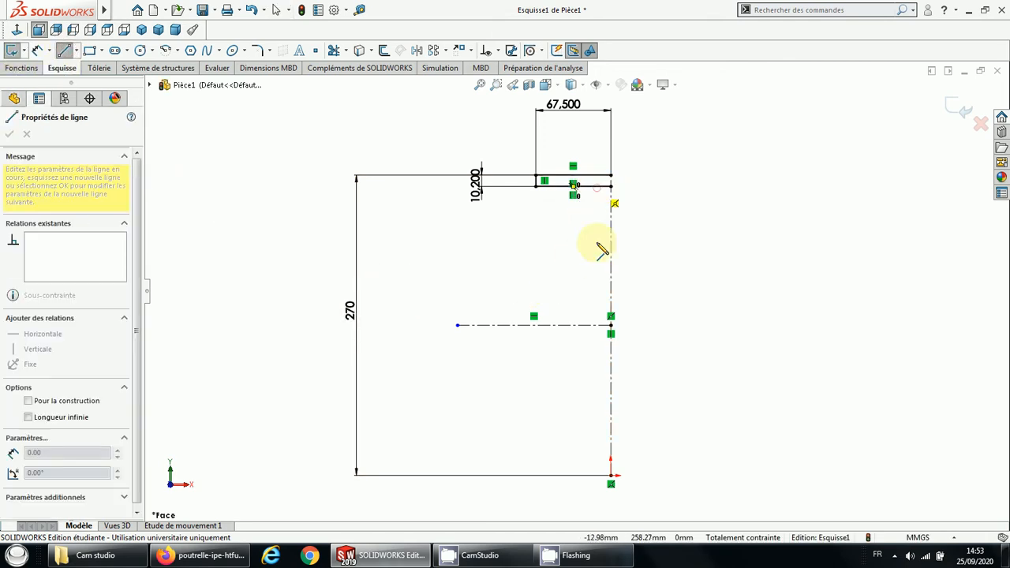
click(597, 324)
key(Escape)
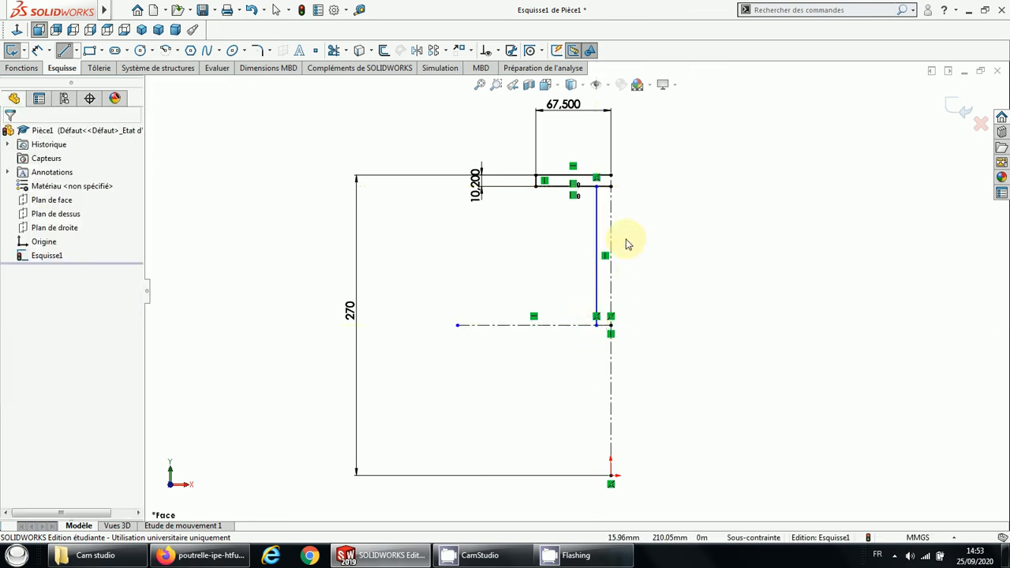
Step: Dimension the web line against the vertical construction line as 6.6/2 mm, using the IPE 270 web thickness a from the browser table
click(37, 50)
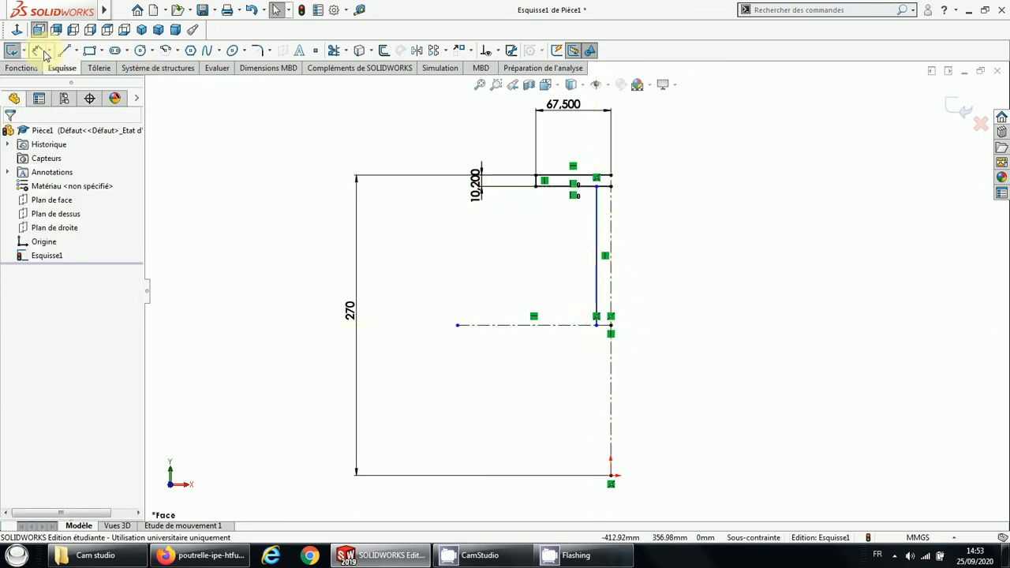
click(597, 245)
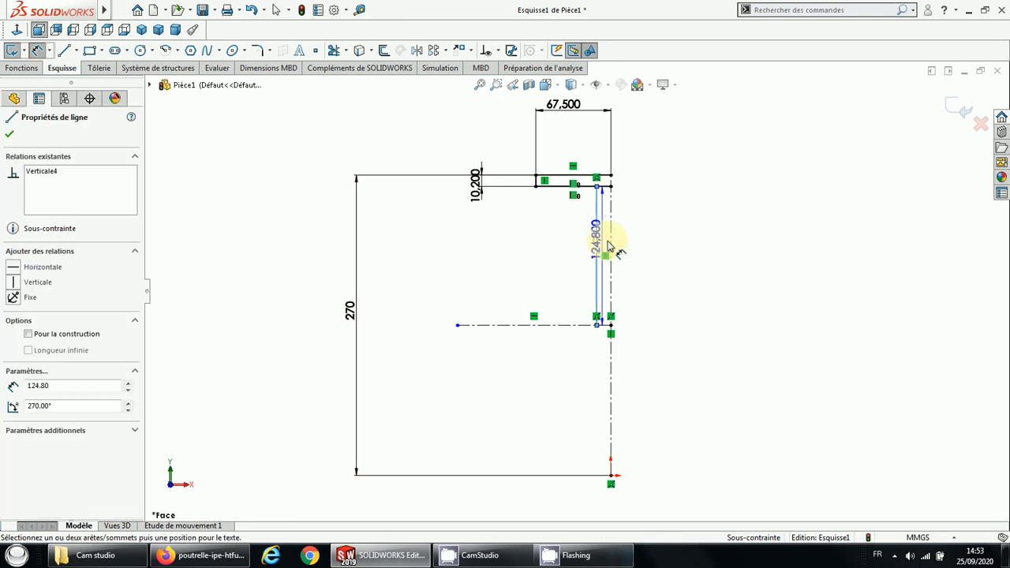
click(611, 247)
click(672, 242)
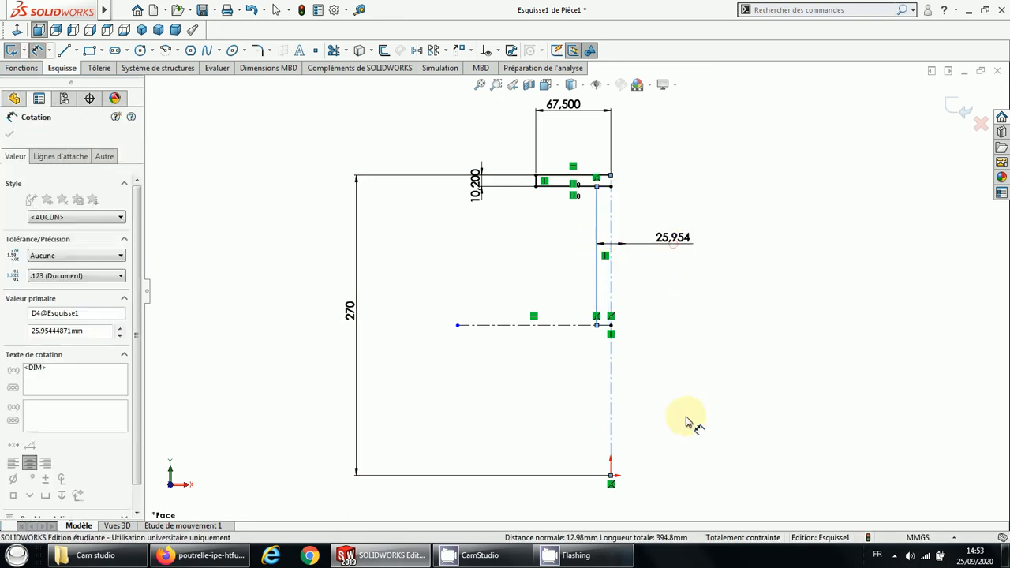
click(207, 557)
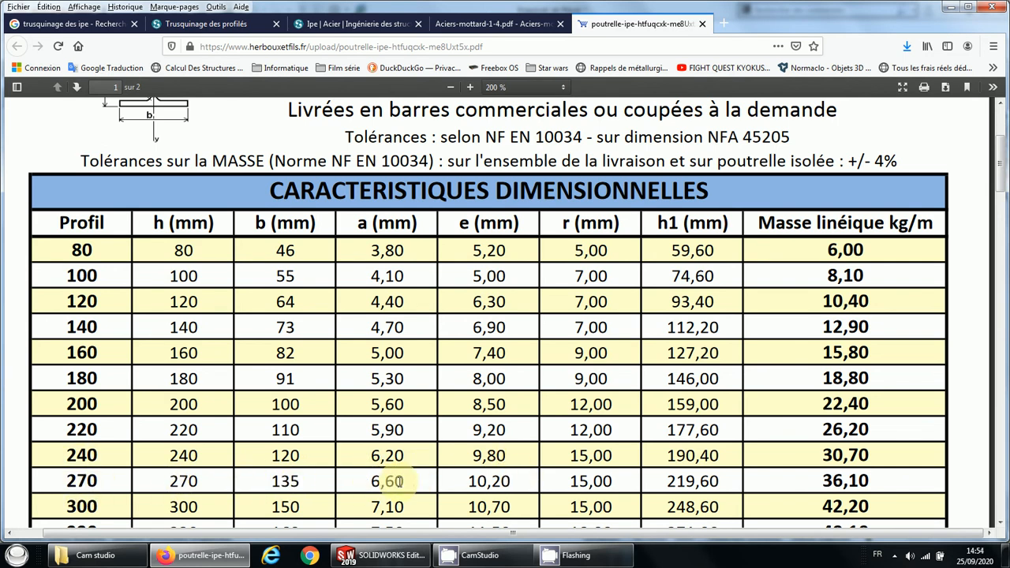
click(383, 556)
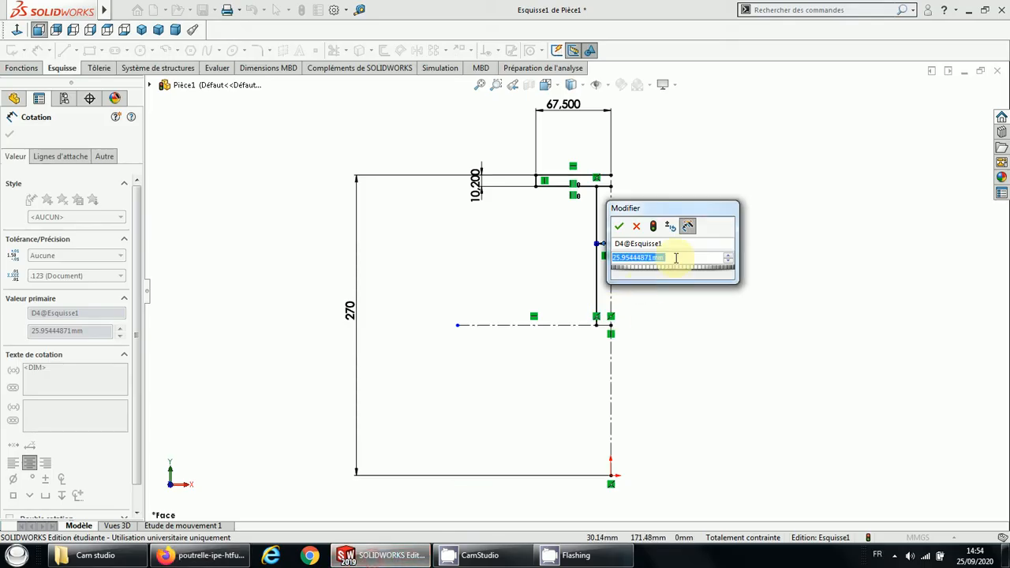
text(6.)
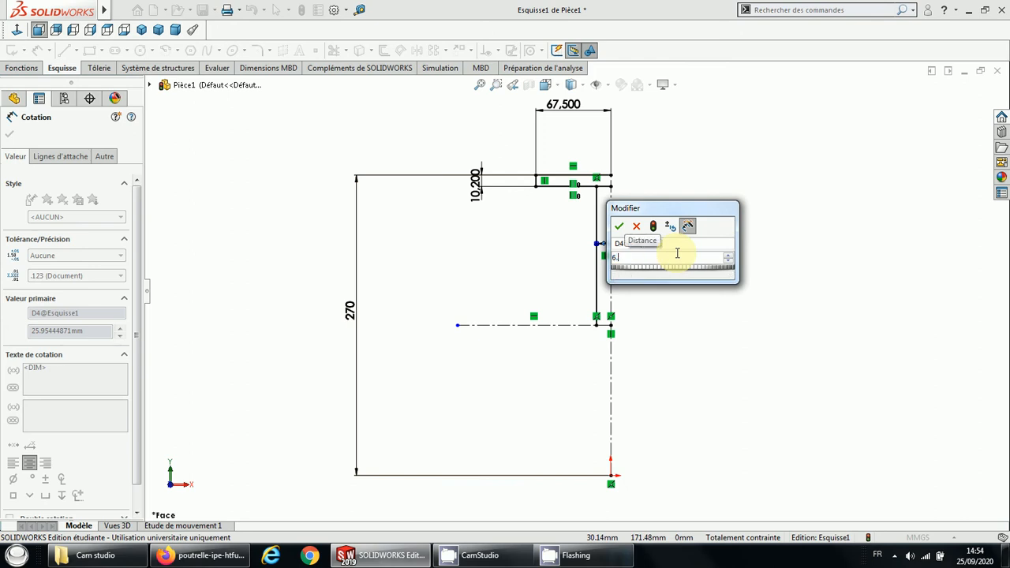
text(6/2)
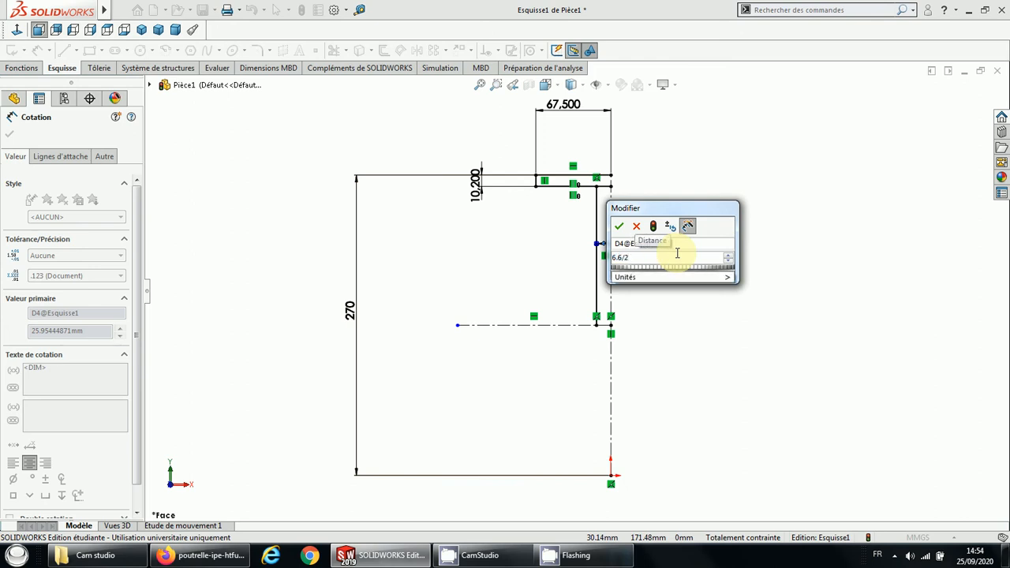
key(Return)
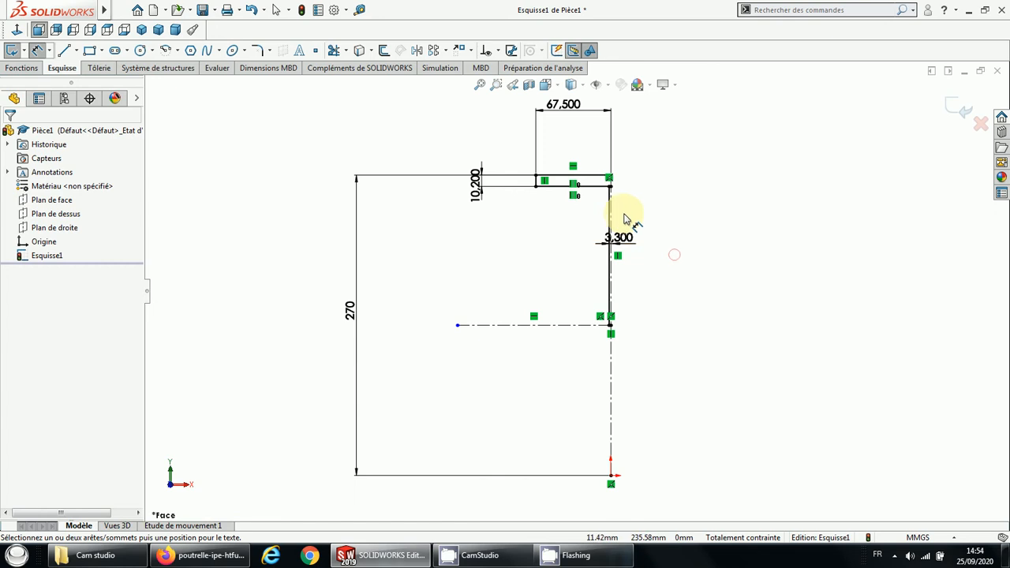
Step: Switch to the browser and look up the IPE 270 fillet radius r in the profile drawing and dimension table
scroll(624, 219, down, 2)
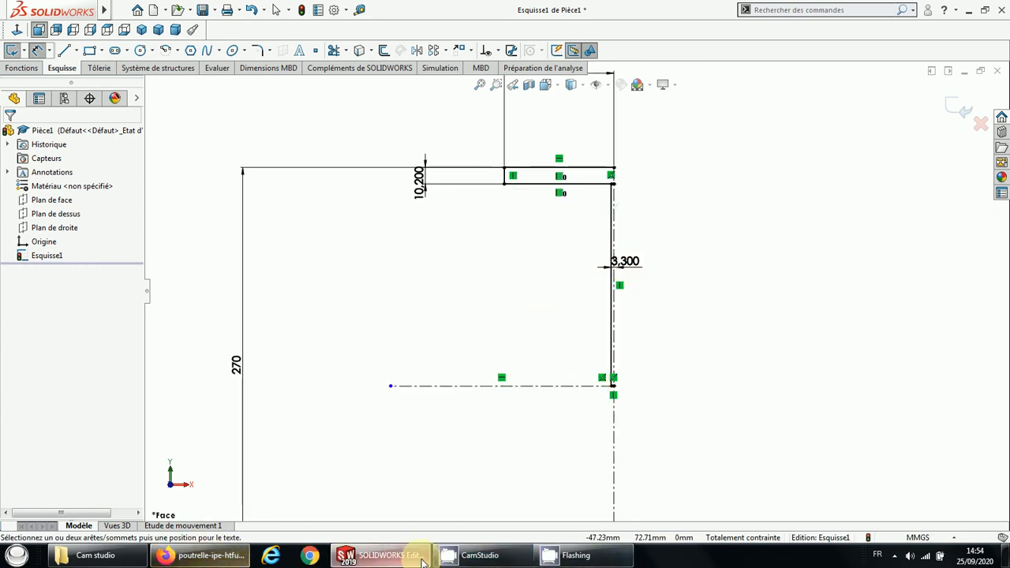
click(201, 556)
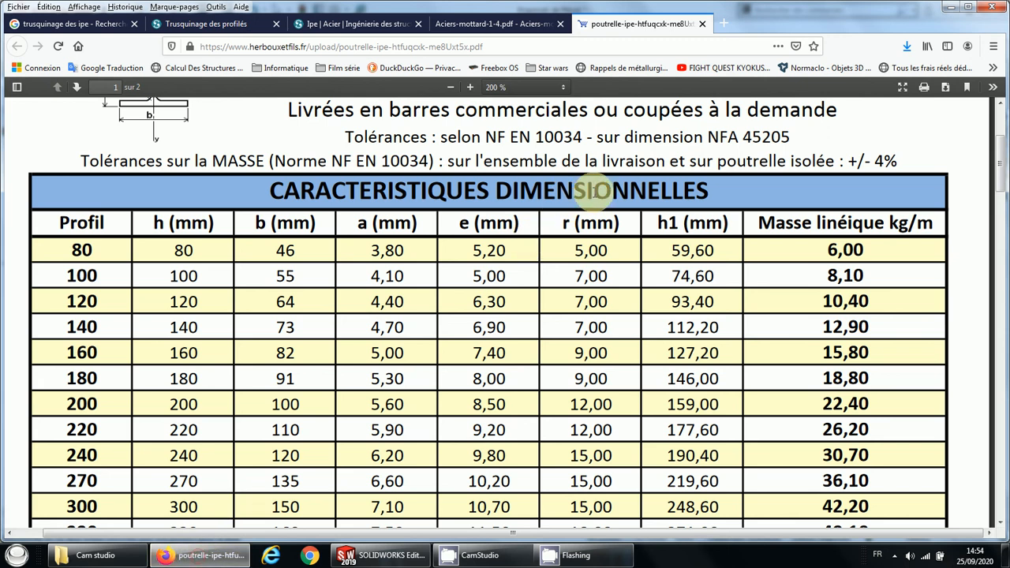
scroll(597, 193, down, 3)
scroll(573, 219, up, 5)
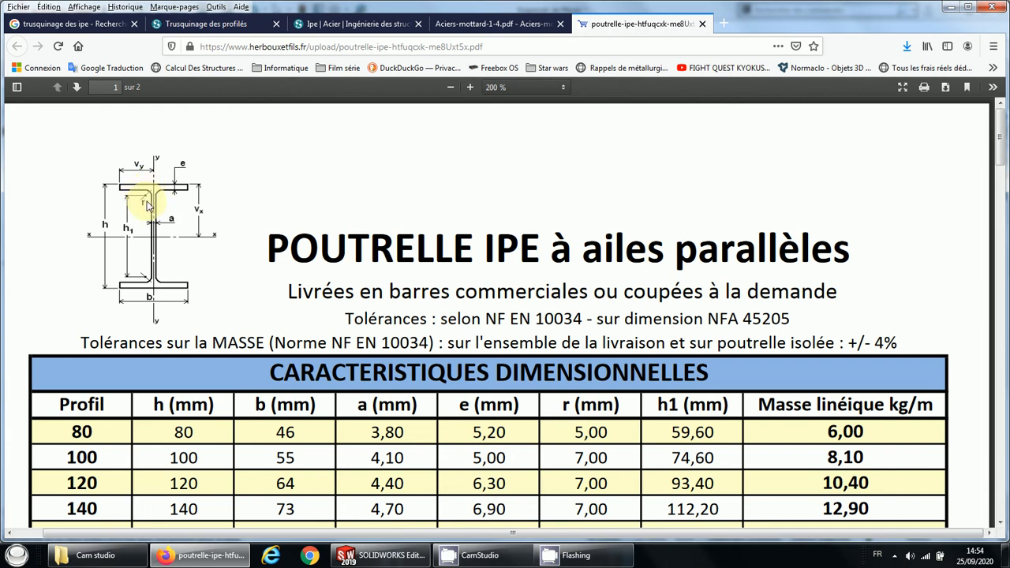
scroll(308, 314, down, 5)
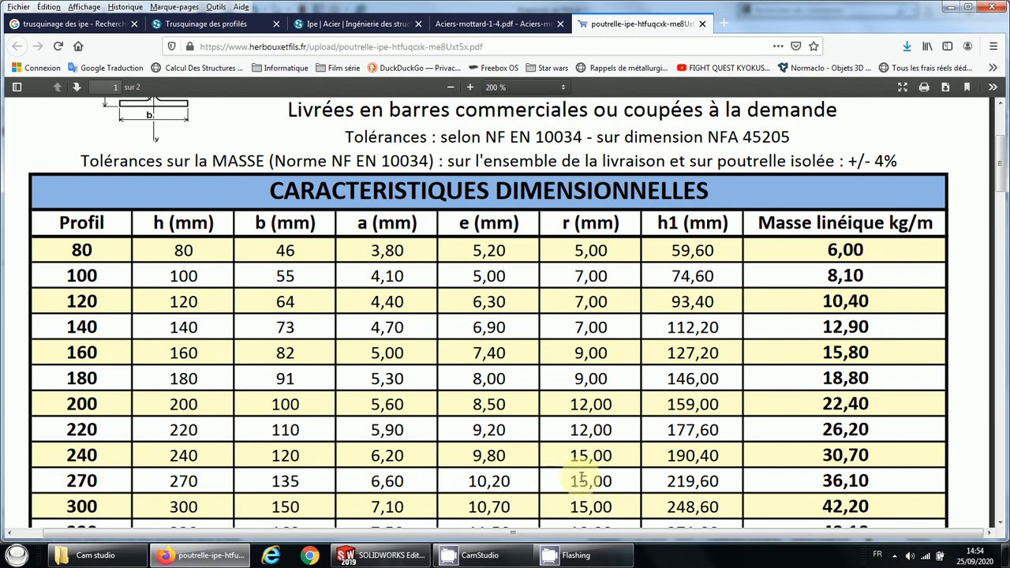
Step: Switch back to SOLIDWORKS and round the corner between the flange's lower edge and the web line with a 15 mm sketch fillet
drag(572, 481, 617, 487)
click(619, 487)
click(382, 555)
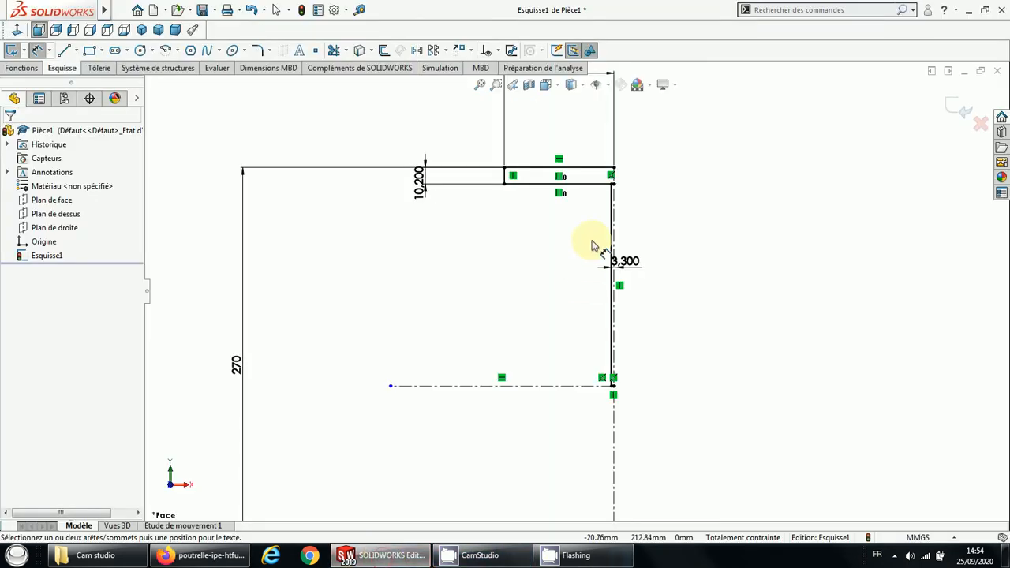
click(258, 52)
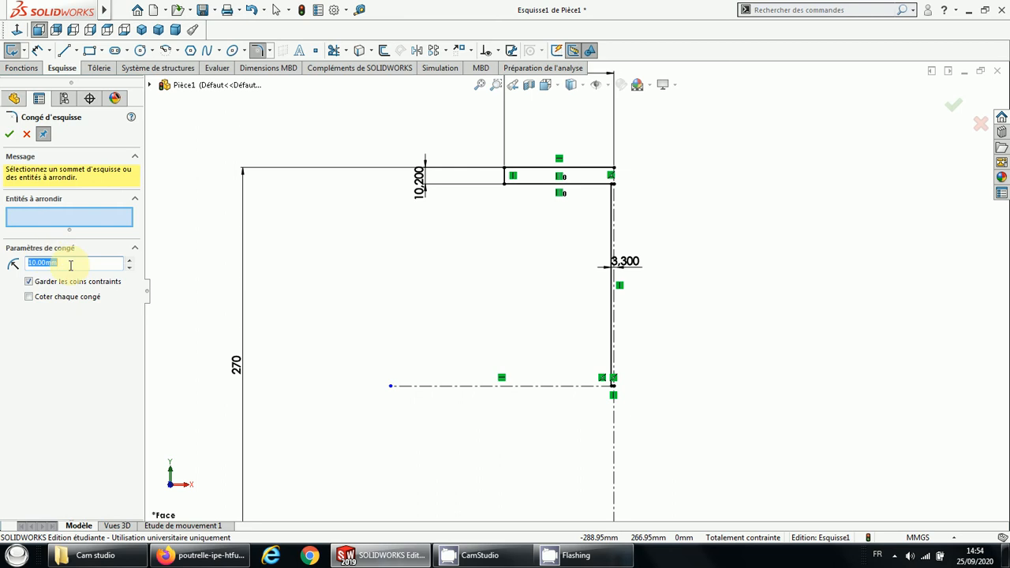
text(15)
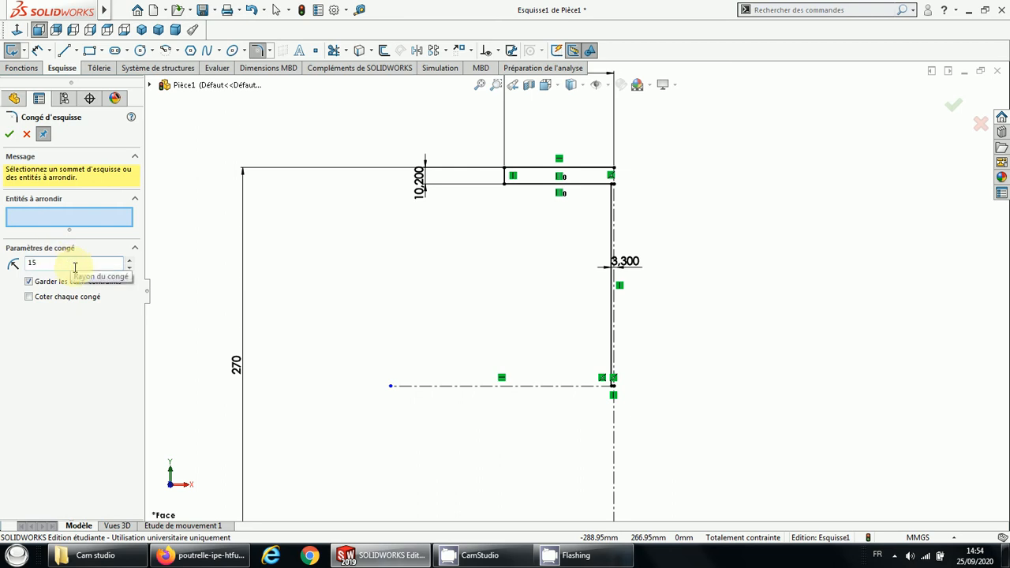
click(609, 194)
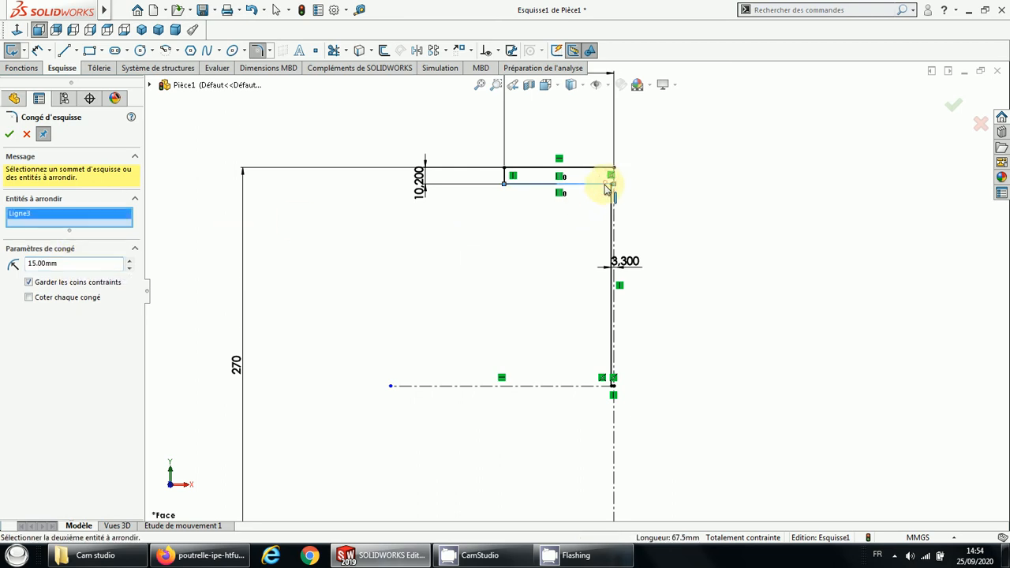
click(610, 196)
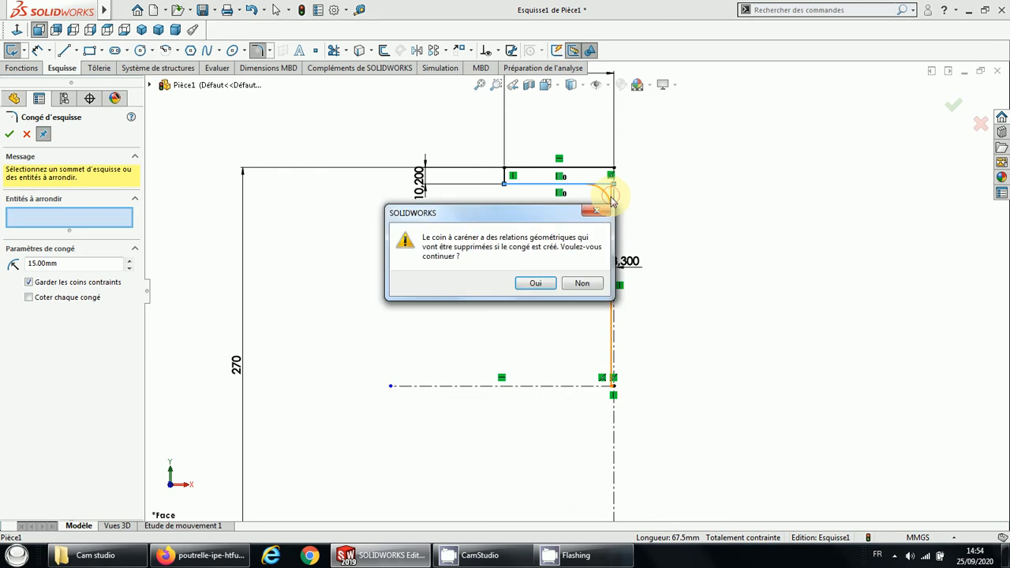
click(534, 284)
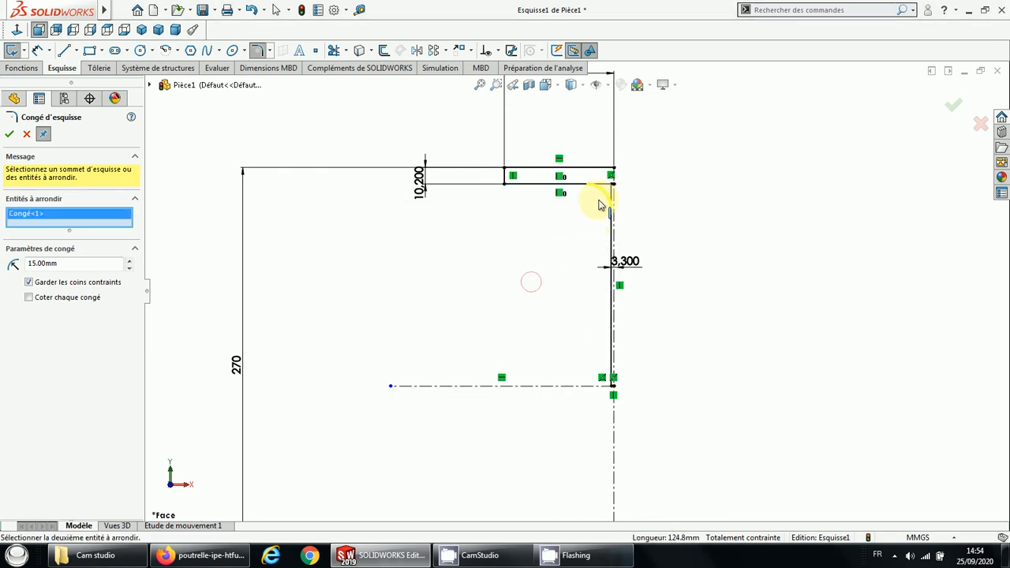
scroll(604, 201, down, 3)
scroll(602, 203, down, 2)
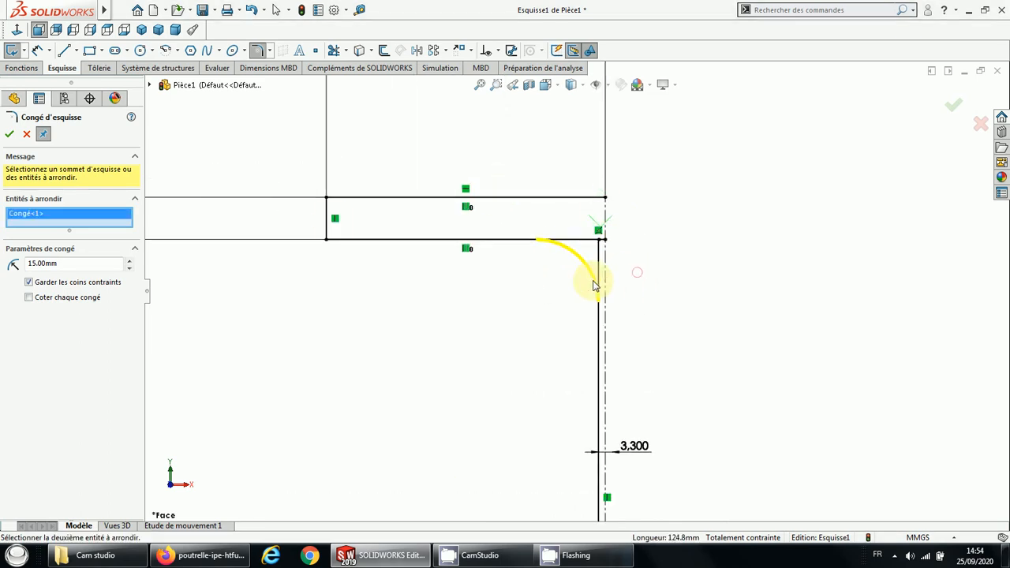
click(9, 134)
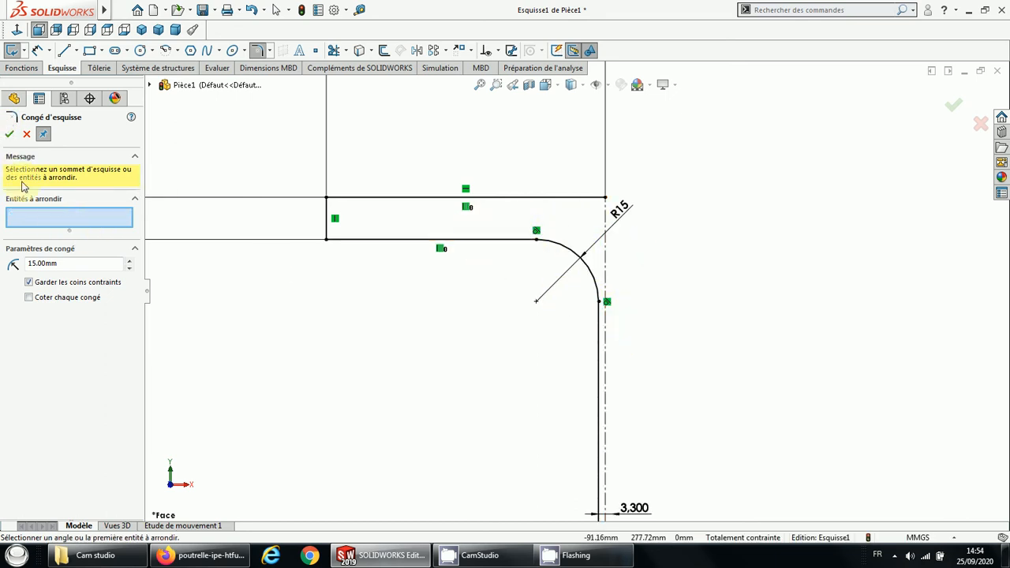
click(10, 134)
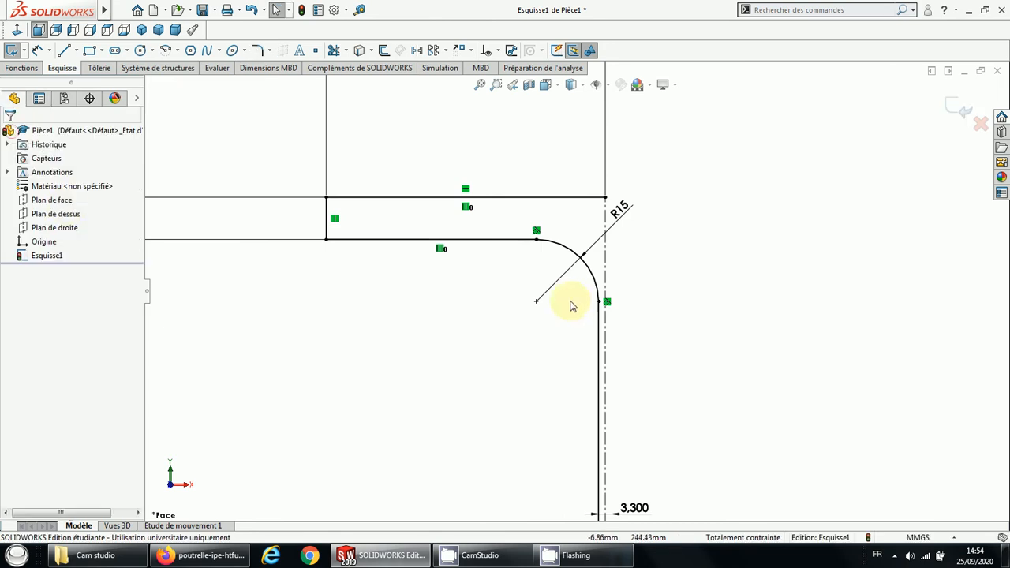
Step: Reposition the R15 fillet dimension and the 3.3 mm web dimension well clear of the profile, to its right
scroll(588, 292, up, 5)
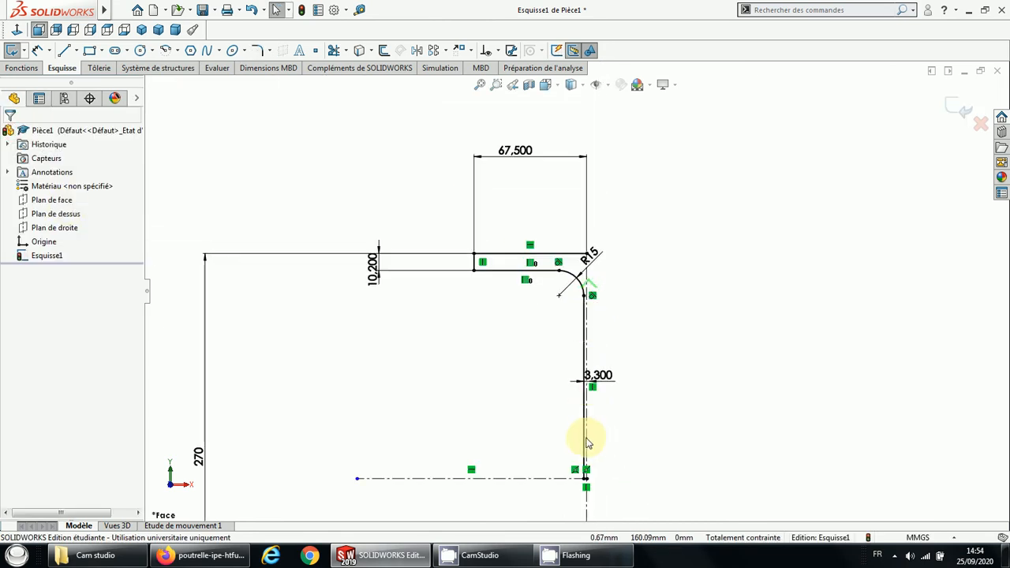
scroll(588, 444, down, 1)
scroll(595, 476, up, 2)
scroll(614, 193, down, 2)
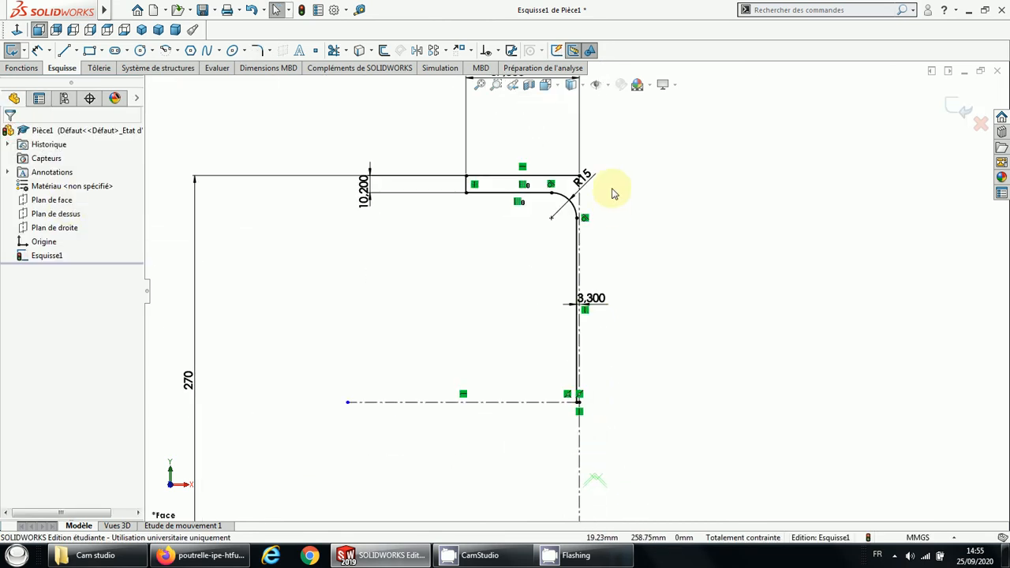
drag(582, 169, 679, 97)
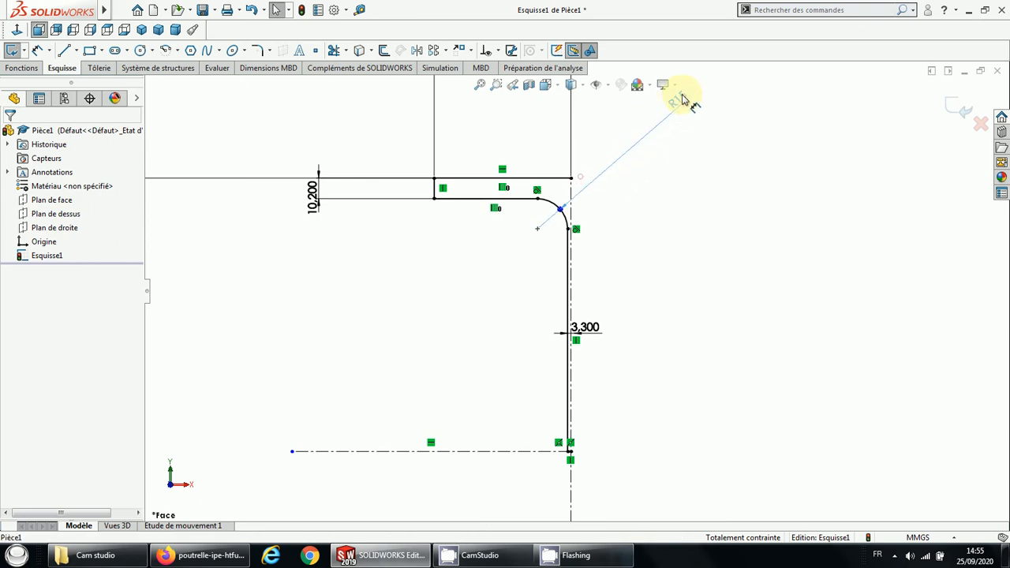
drag(582, 330, 744, 320)
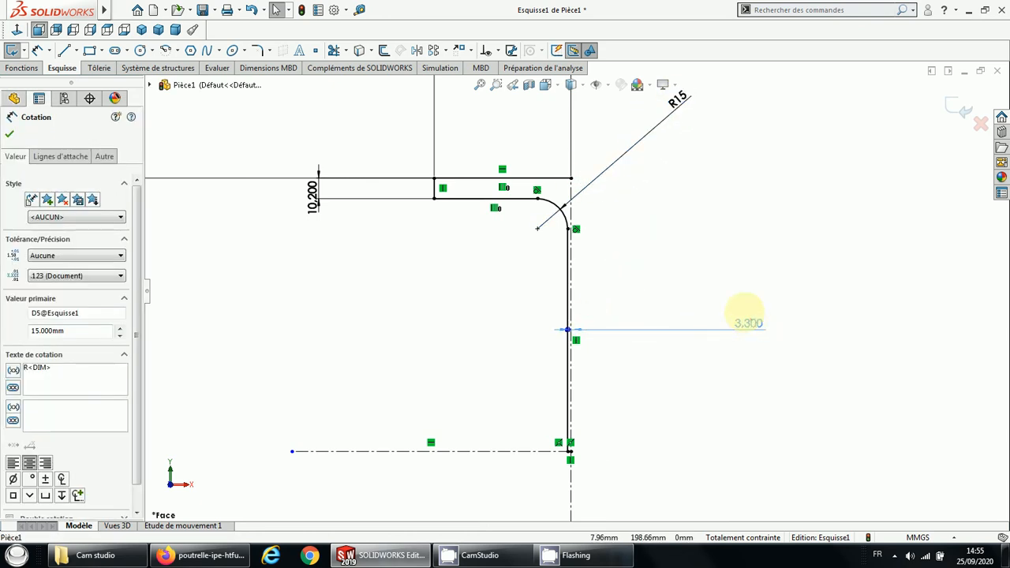
click(300, 139)
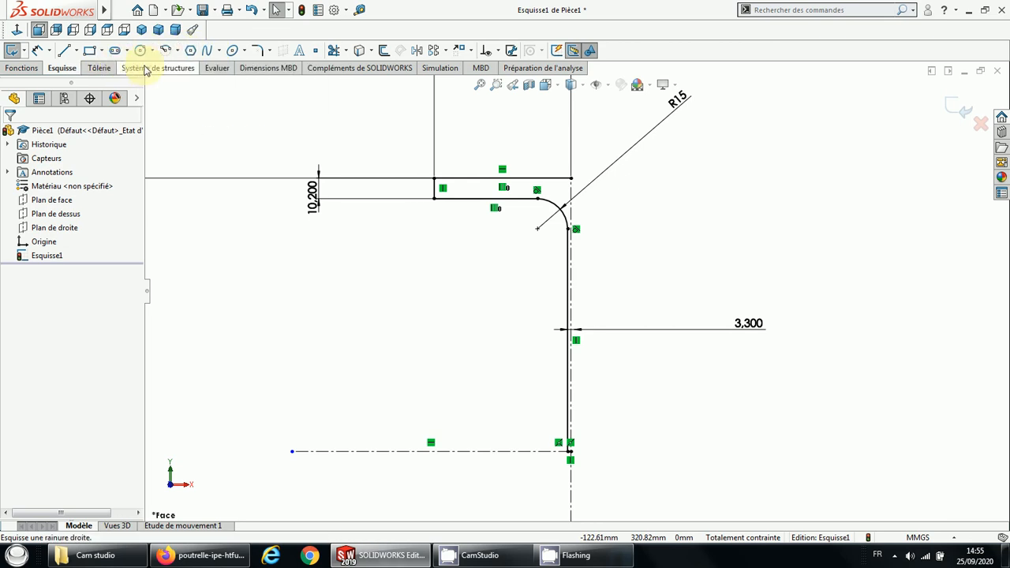
click(271, 52)
click(342, 52)
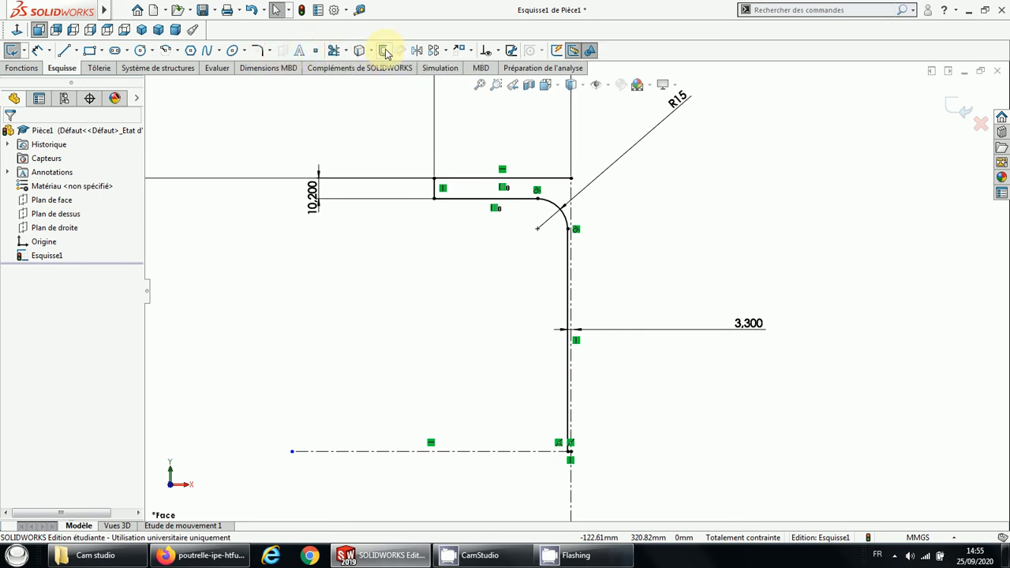
mouse_move(459, 55)
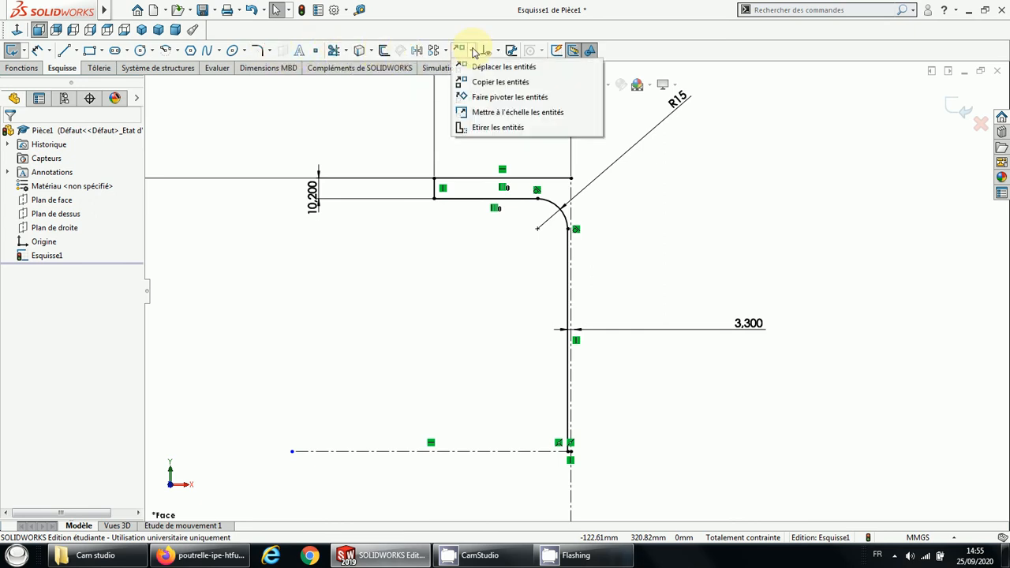
mouse_move(491, 56)
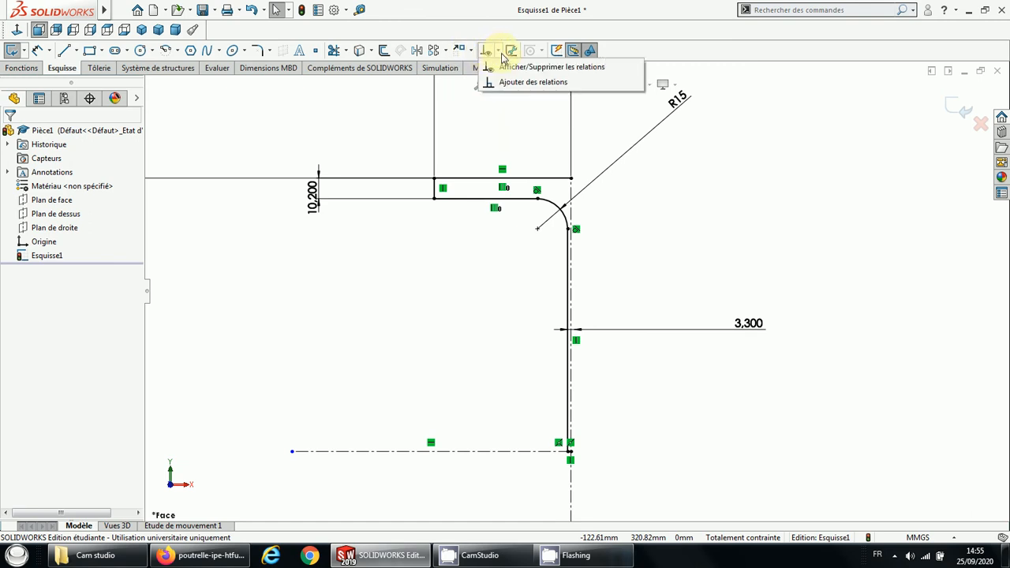
mouse_move(230, 56)
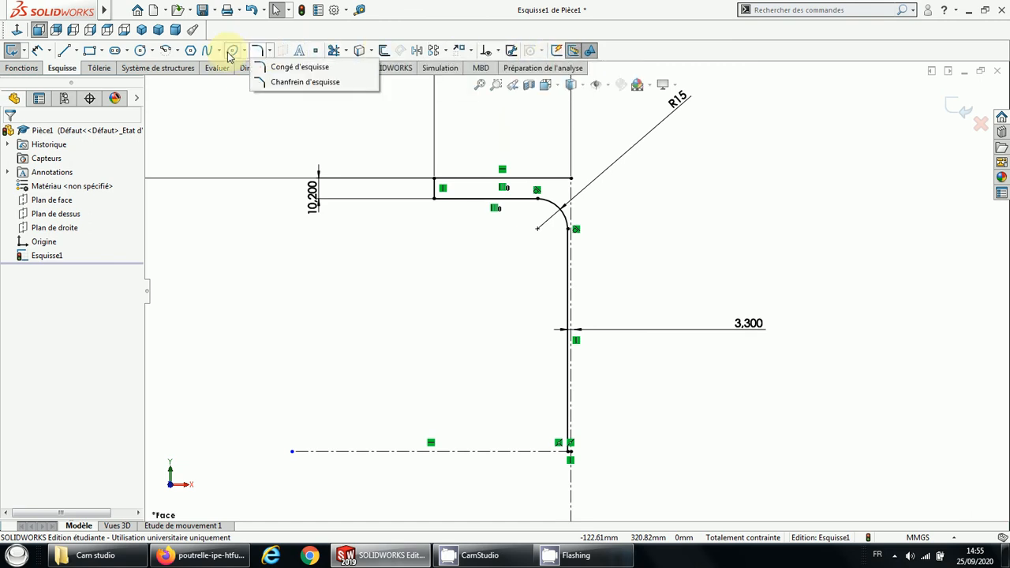
mouse_move(172, 53)
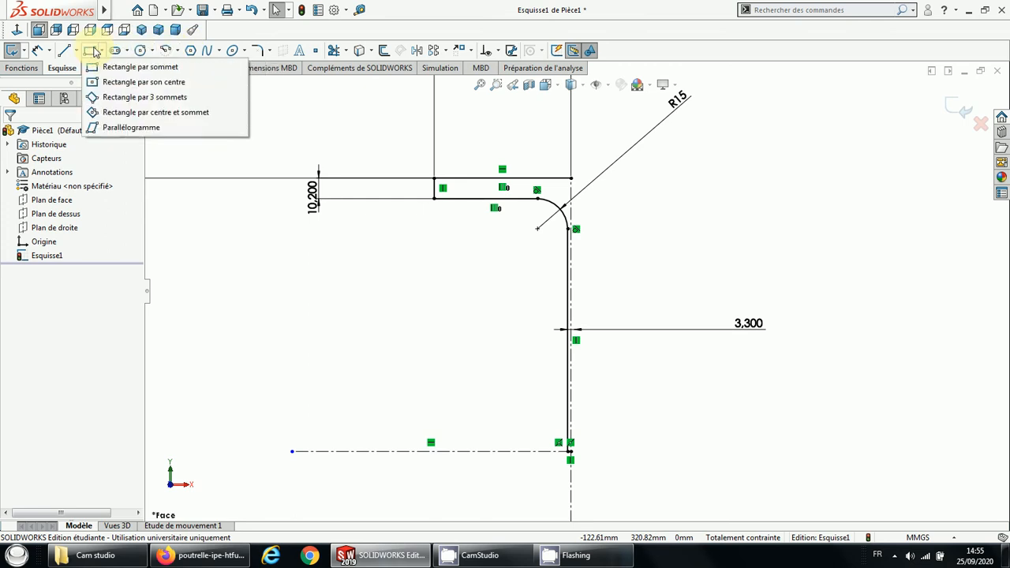
mouse_move(71, 52)
mouse_move(38, 52)
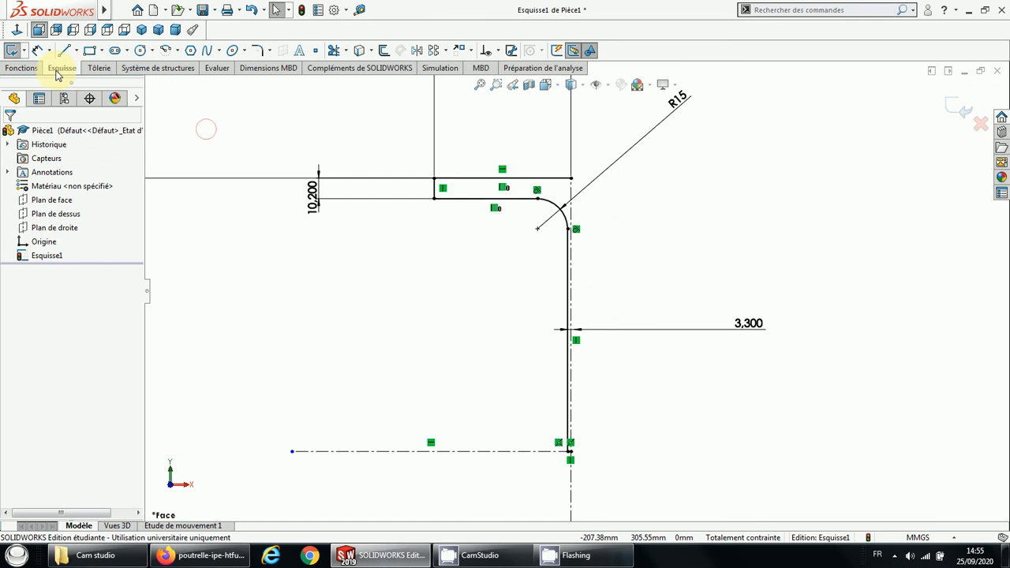
click(128, 51)
click(152, 52)
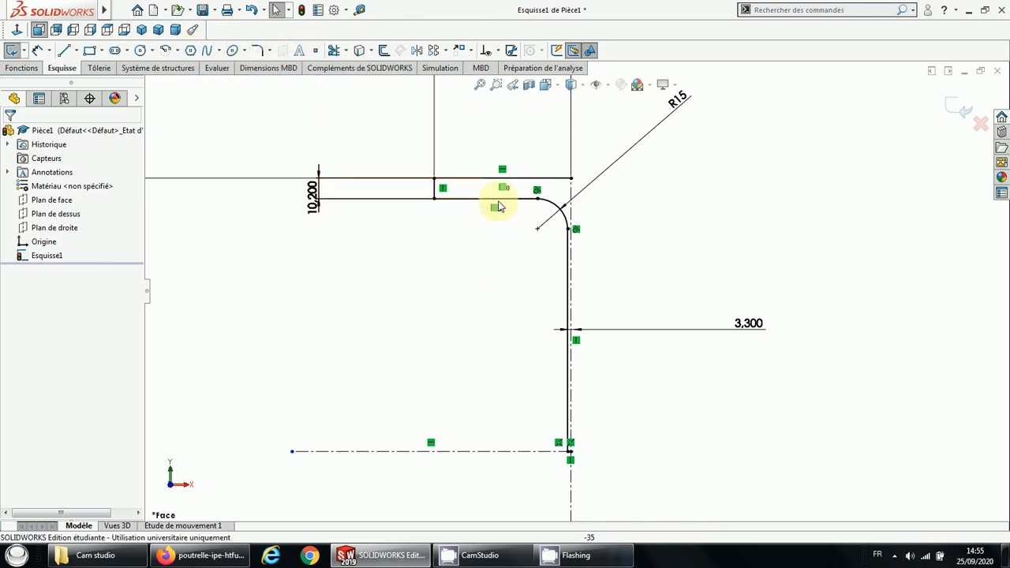
Step: Mirror the quarter profile's flange lines, fillet arc and web line about the vertical construction line, keeping the originals
mouse_move(414, 153)
mouse_down()
mouse_move(572, 399)
mouse_move(578, 475)
mouse_move(584, 469)
mouse_up()
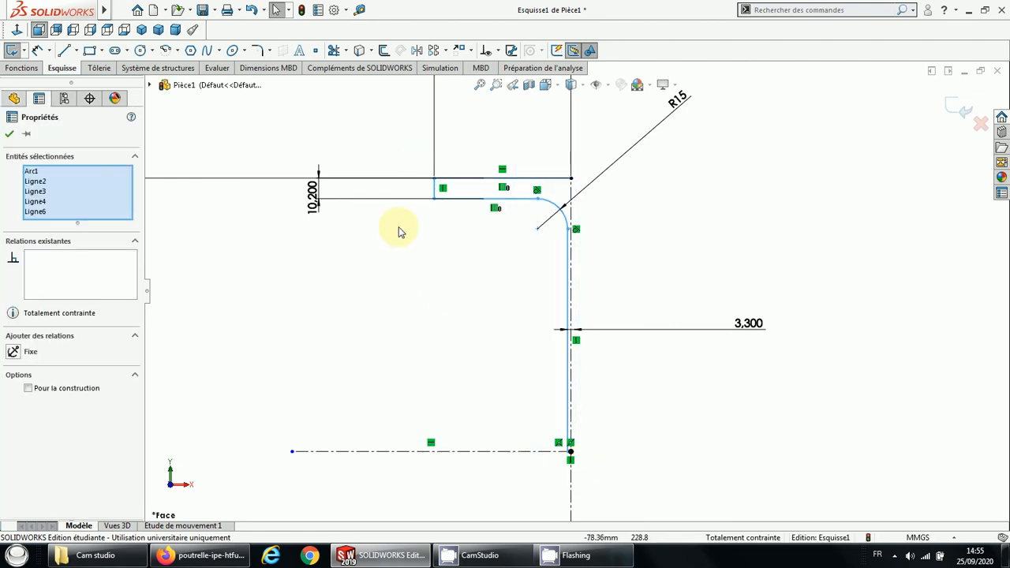
click(355, 69)
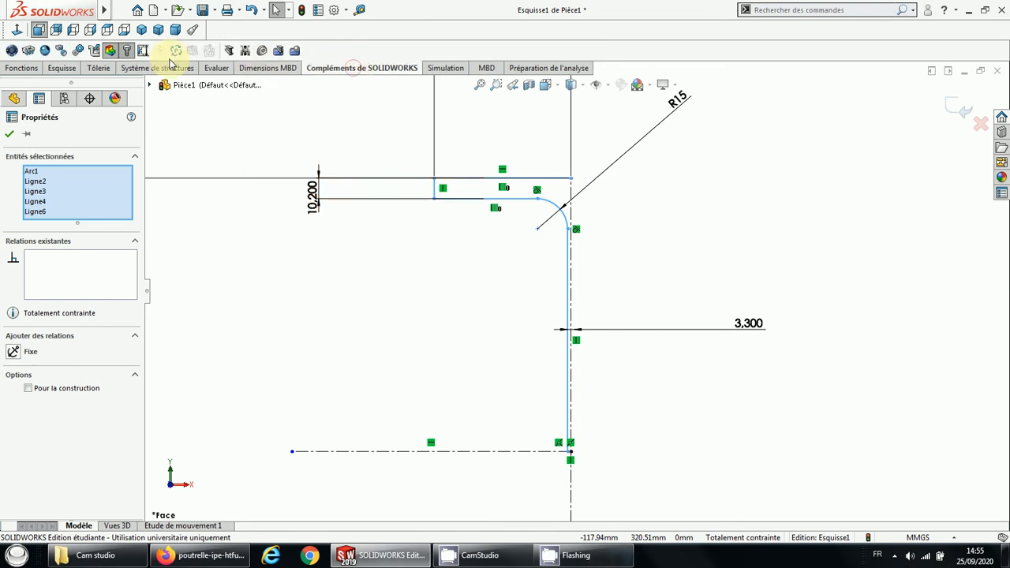
click(96, 69)
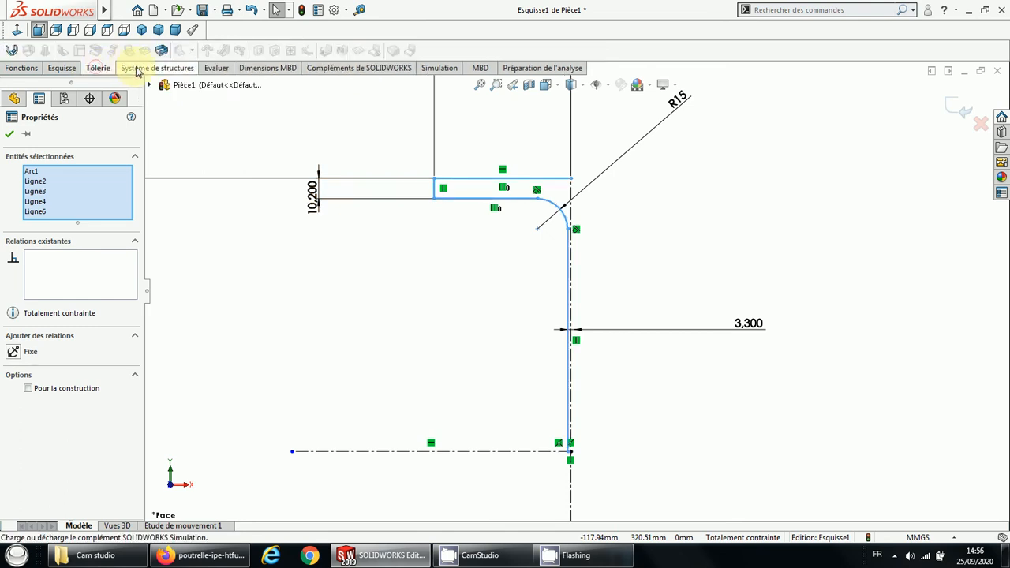
click(20, 69)
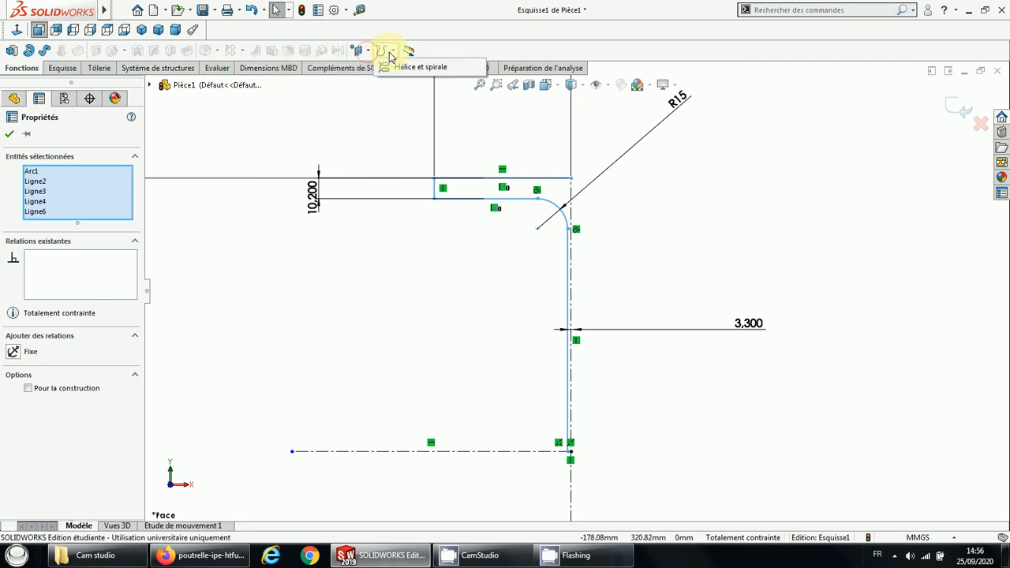
click(62, 69)
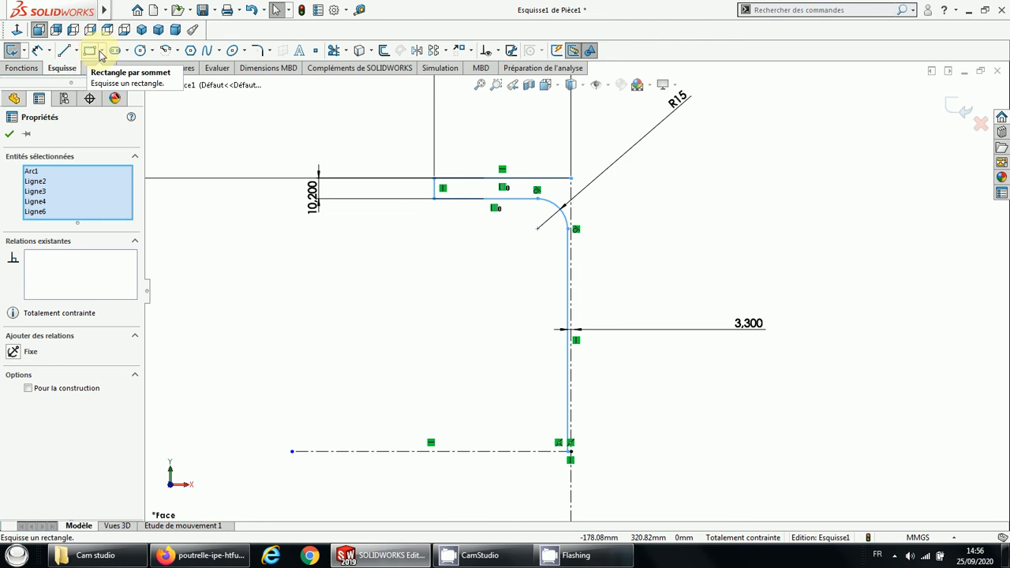
click(101, 51)
mouse_move(119, 52)
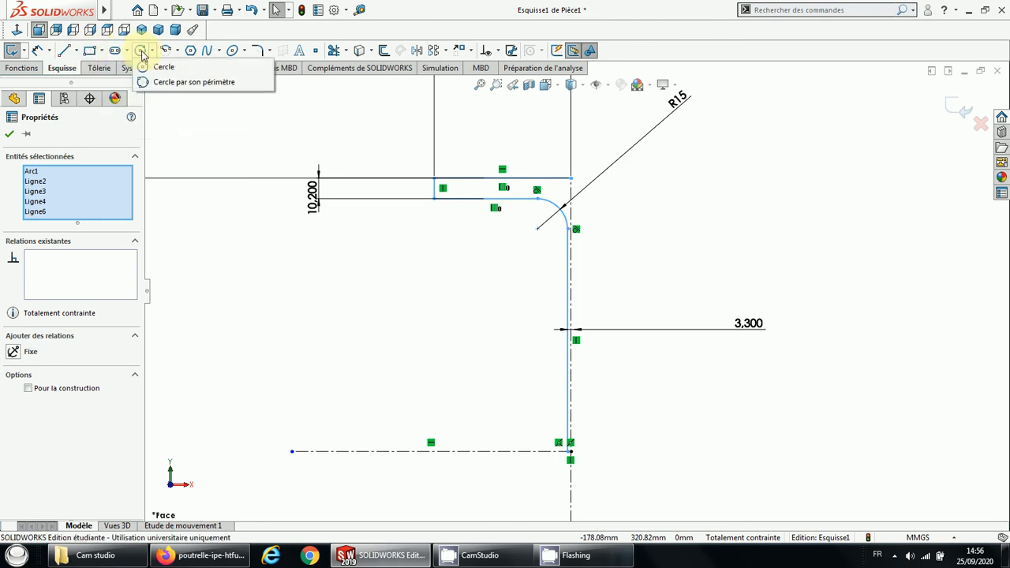
mouse_move(170, 54)
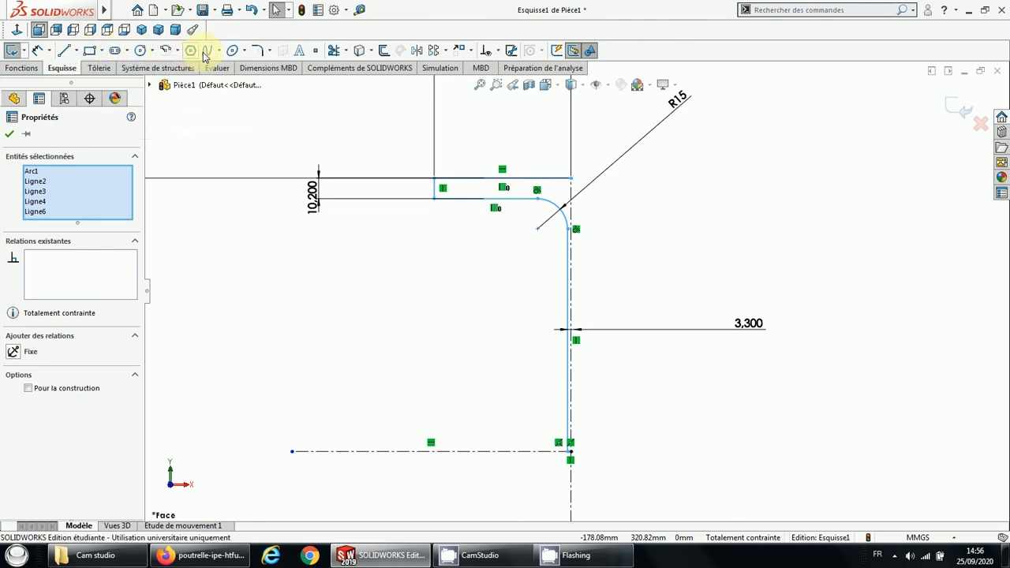
mouse_move(232, 55)
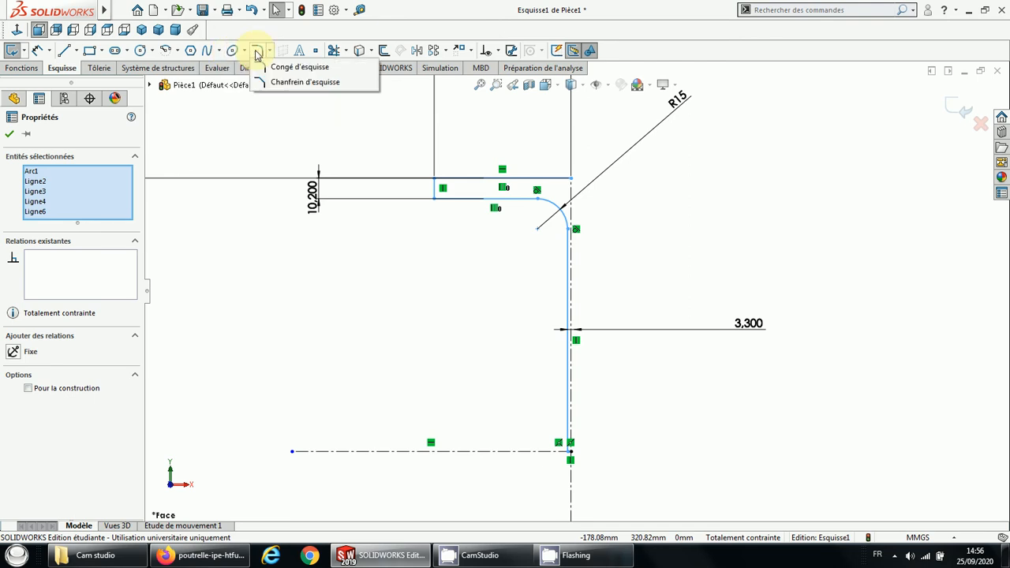
mouse_move(336, 54)
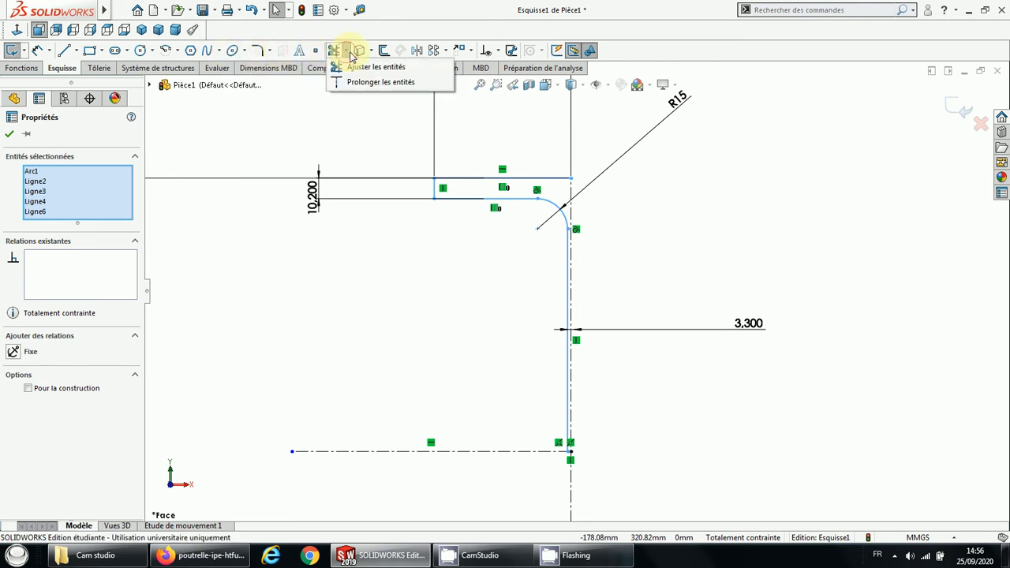
click(415, 52)
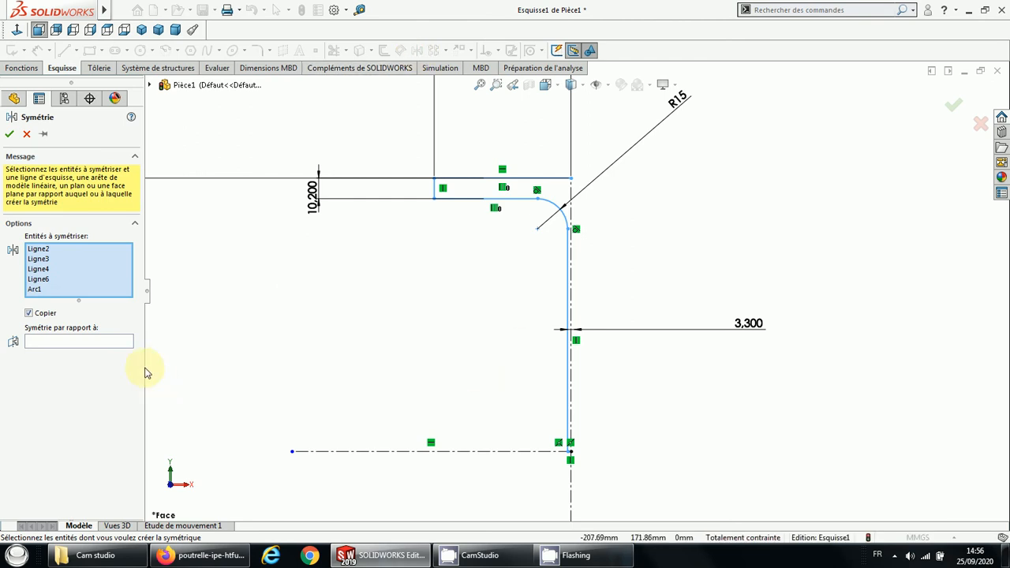
click(103, 343)
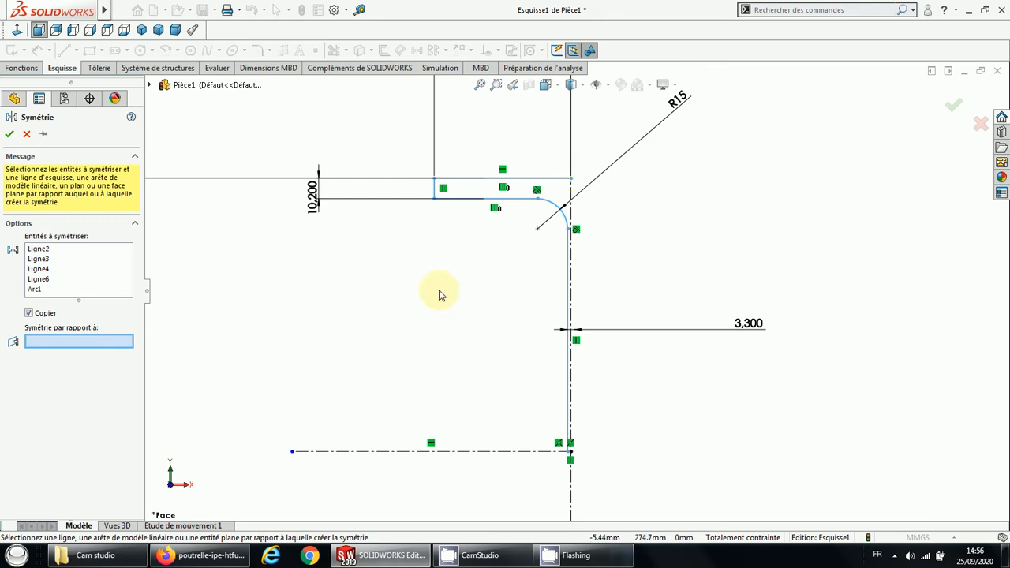
click(571, 218)
right_click(571, 218)
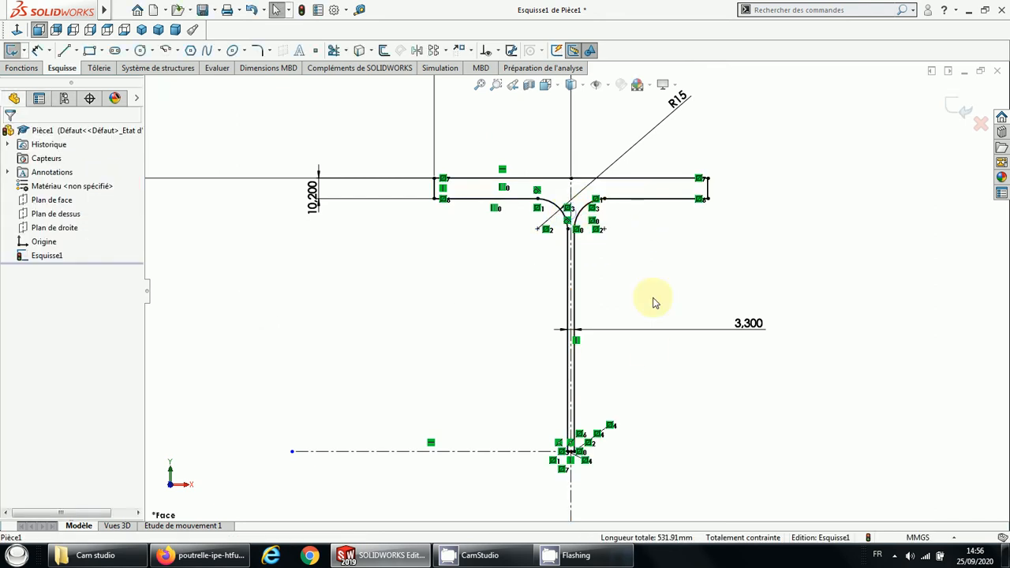
Step: Mirror the whole upper half-profile, including both fillet arcs, about the horizontal construction line, keeping the originals
scroll(584, 463, down, 2)
scroll(582, 460, up, 3)
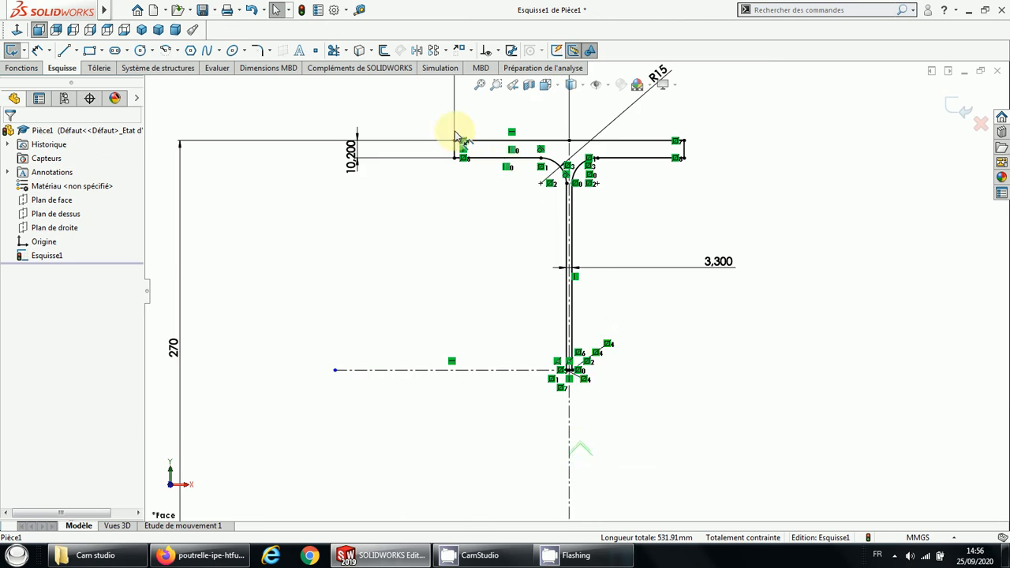
mouse_move(427, 124)
mouse_down()
mouse_move(665, 260)
mouse_move(702, 410)
mouse_up()
drag(698, 412, 703, 416)
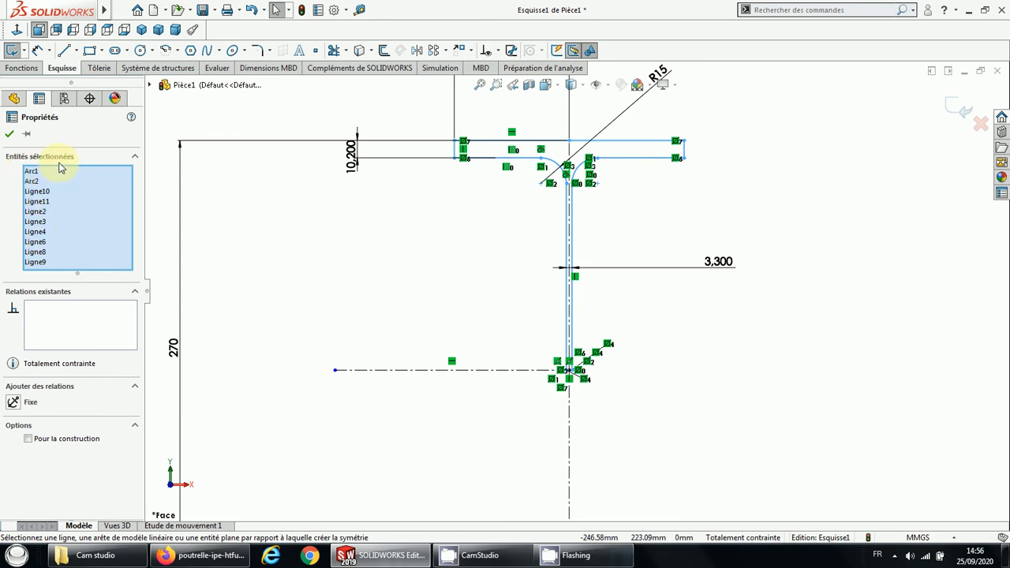
click(417, 50)
click(39, 392)
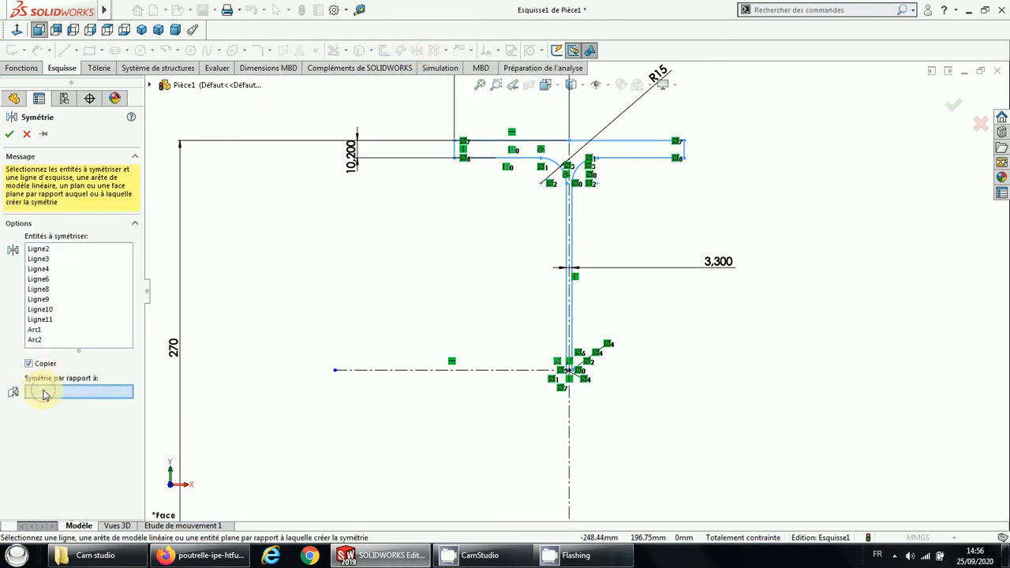
click(461, 370)
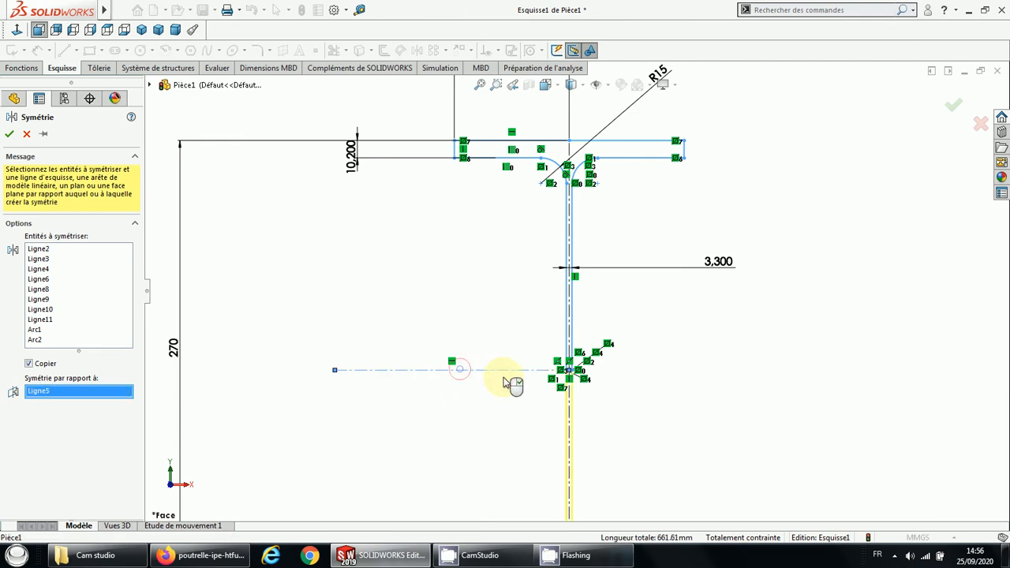
right_click(651, 360)
scroll(651, 360, down, 4)
scroll(651, 360, up, 5)
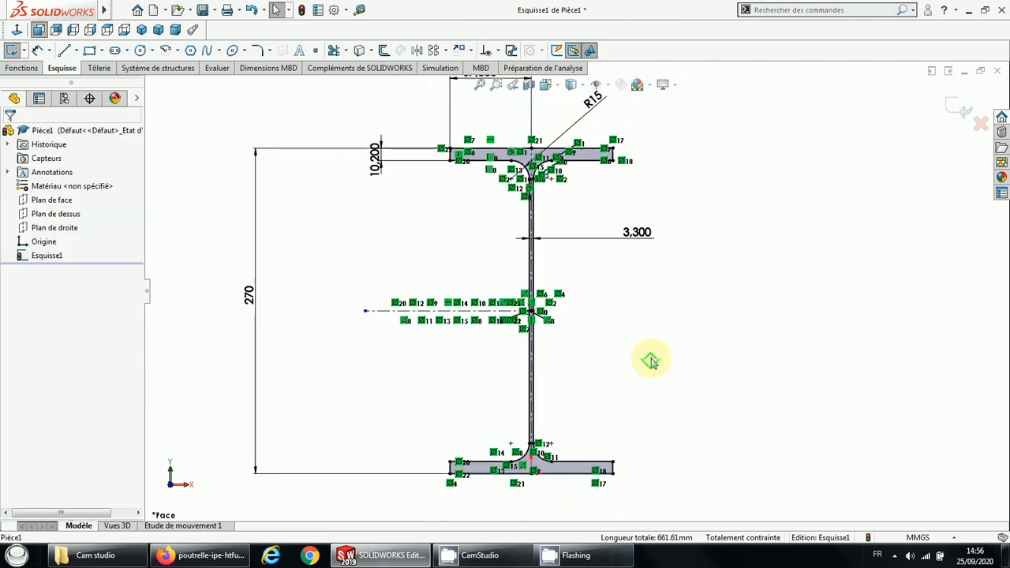
scroll(651, 357, down, 1)
scroll(568, 294, down, 2)
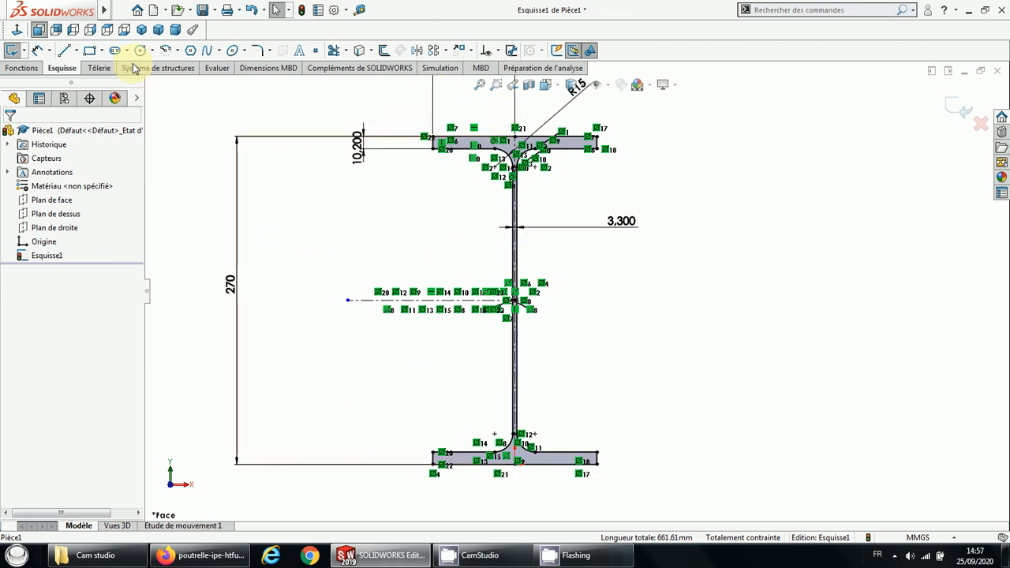
Step: Extrude the closed I-profile sketch as a blind boss with a depth of 4000 mm
click(19, 67)
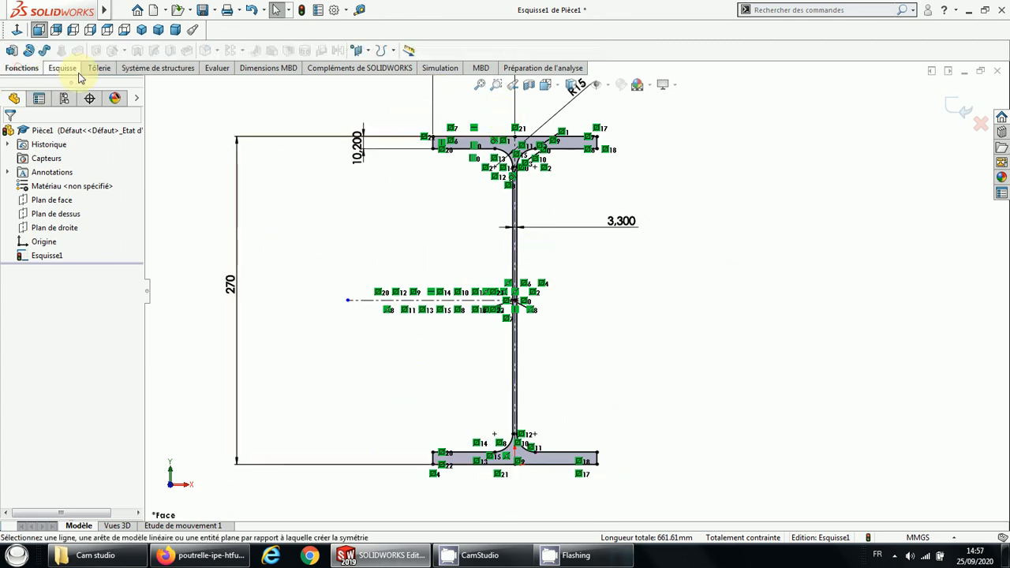
click(11, 51)
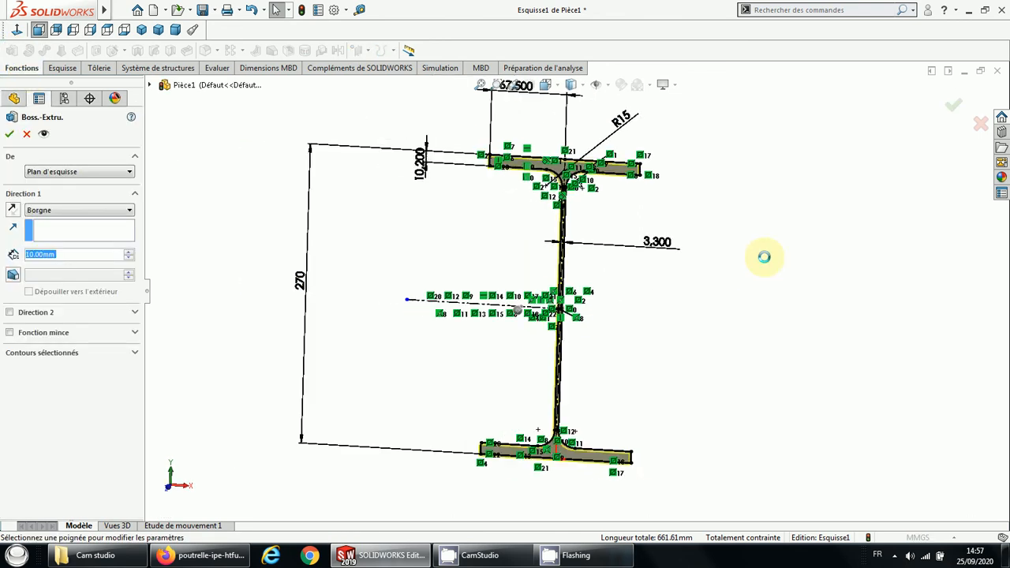
click(68, 256)
drag(68, 257, 2, 256)
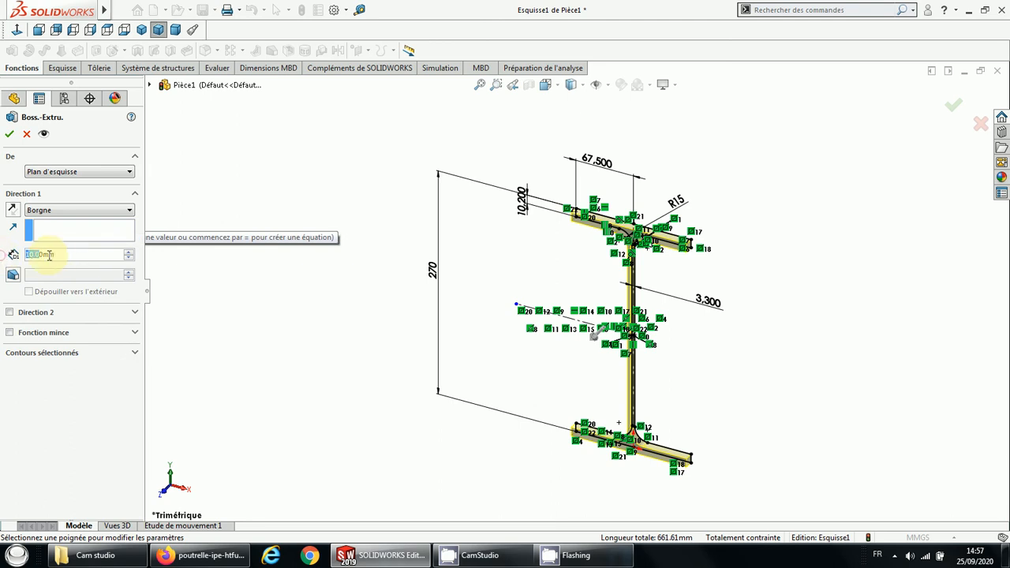
drag(68, 255, 3, 256)
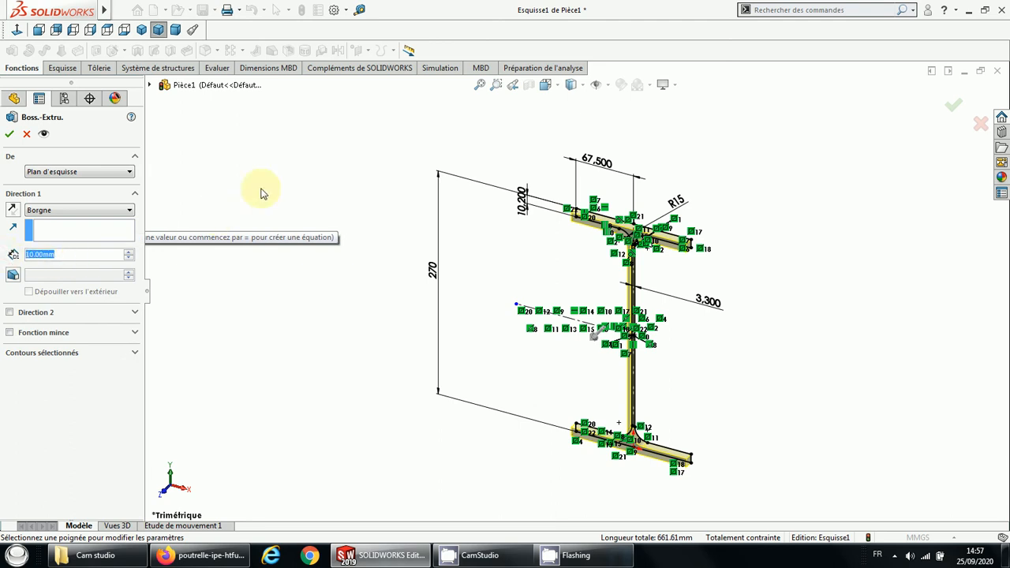
text(4000)
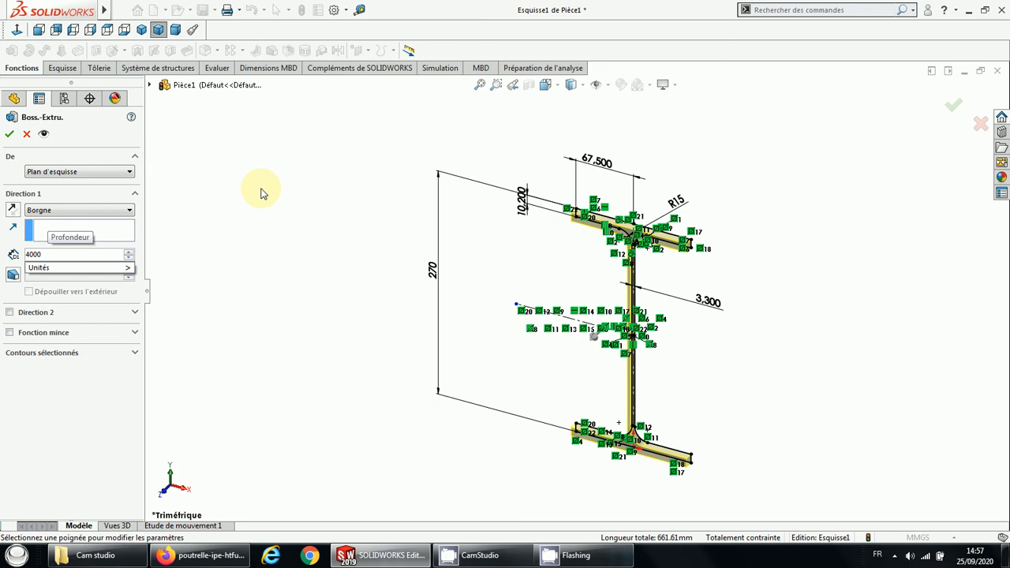
key(Return)
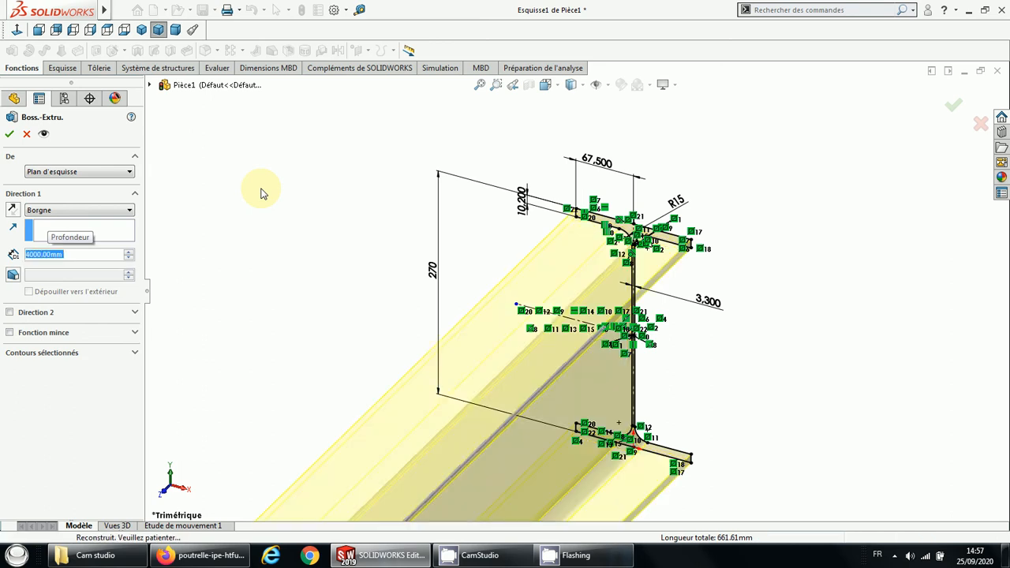
key(Return)
scroll(380, 290, up, 6)
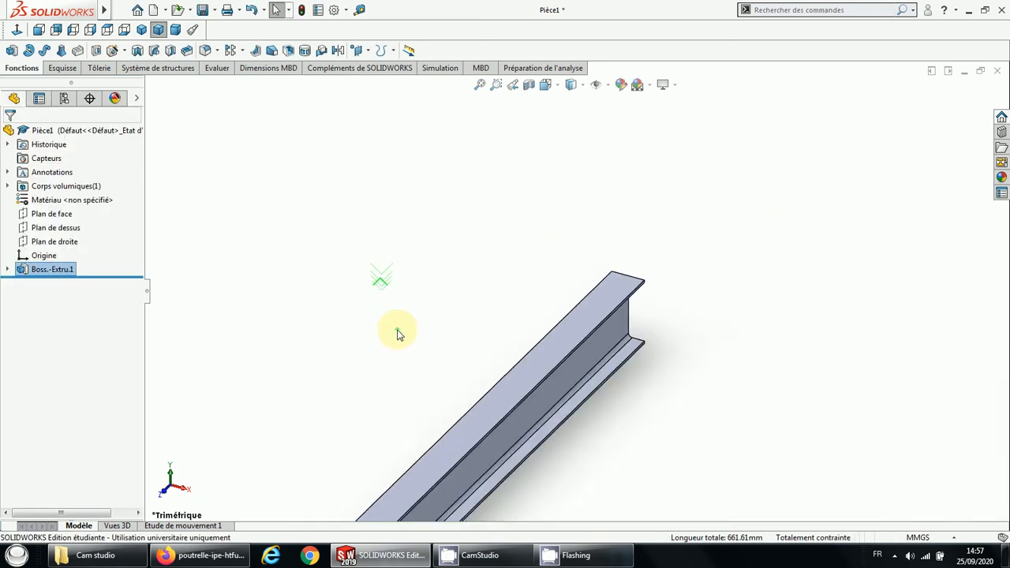
scroll(507, 429, down, 6)
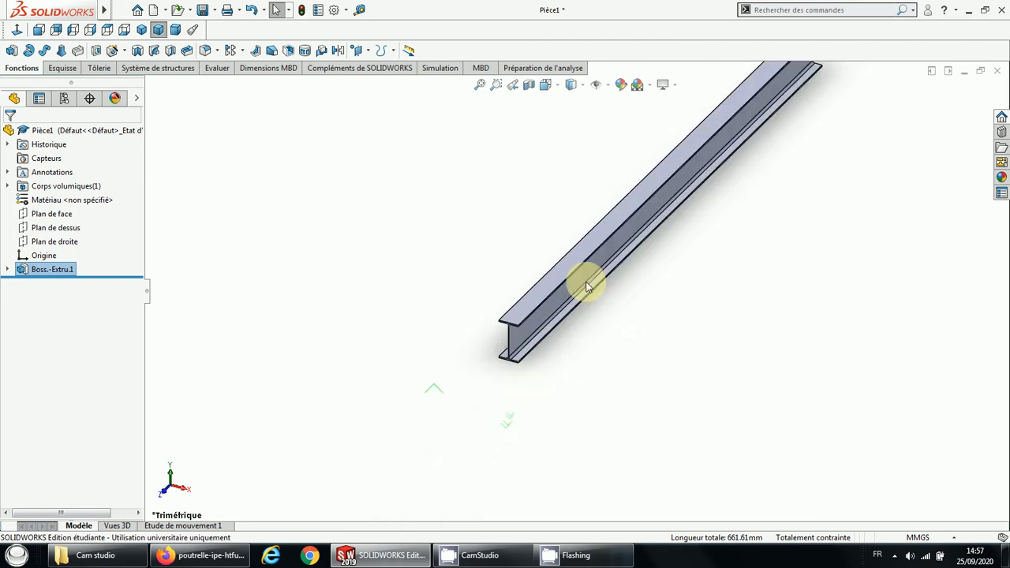
scroll(600, 275, up, 3)
middle_drag(572, 336, 616, 291)
Step: Start saving the part under a new name and create a folder named "Tuto Sldwrks" on the desktop (Bureau)
mouse_move(79, 17)
click(126, 9)
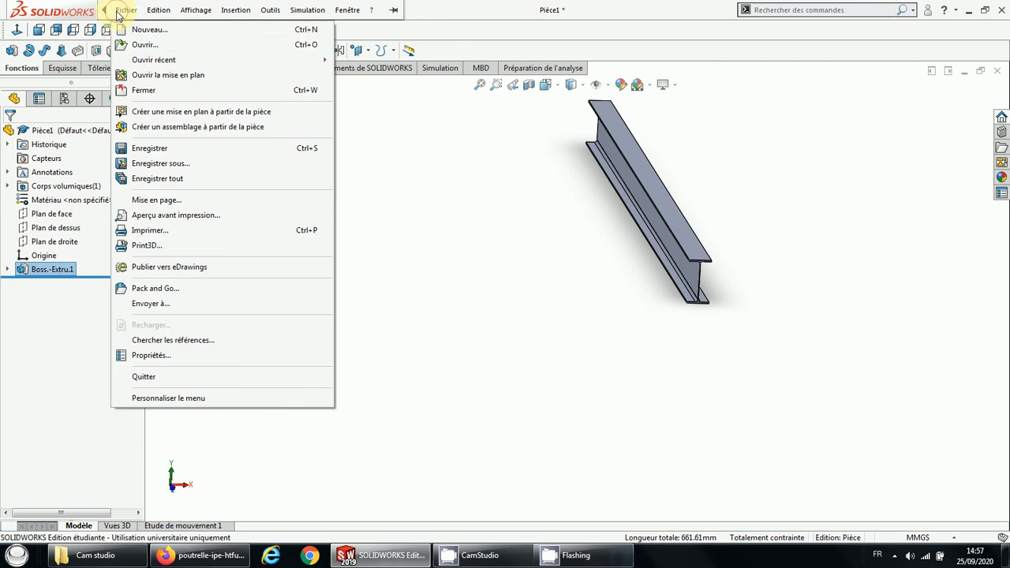
click(170, 163)
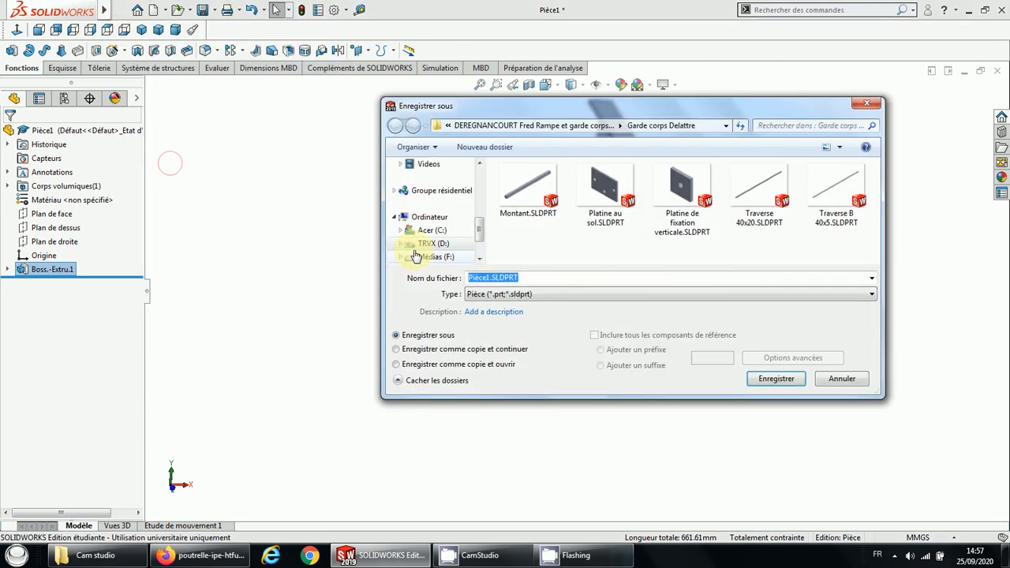
drag(479, 228, 489, 159)
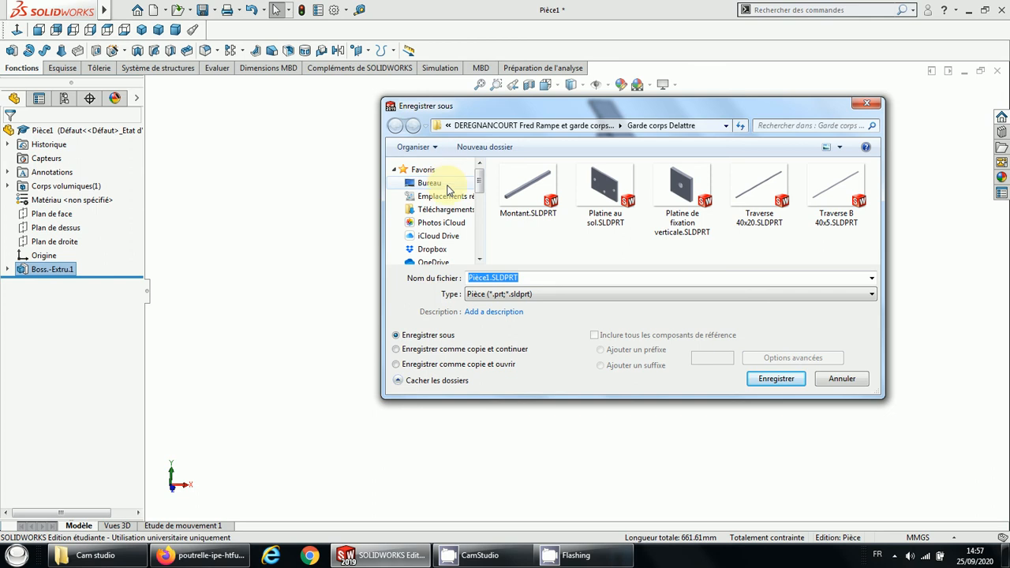
click(441, 183)
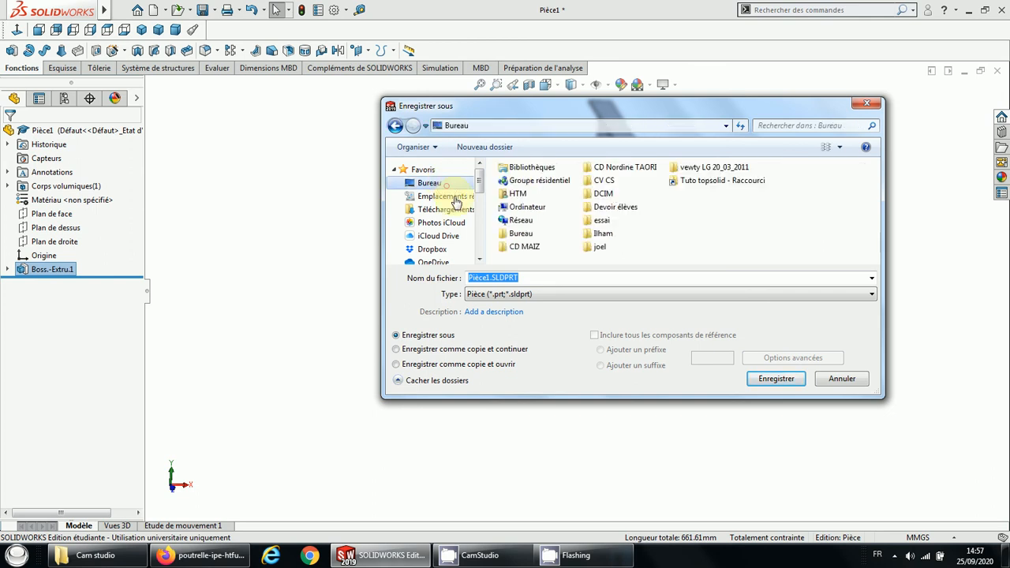
right_click(712, 212)
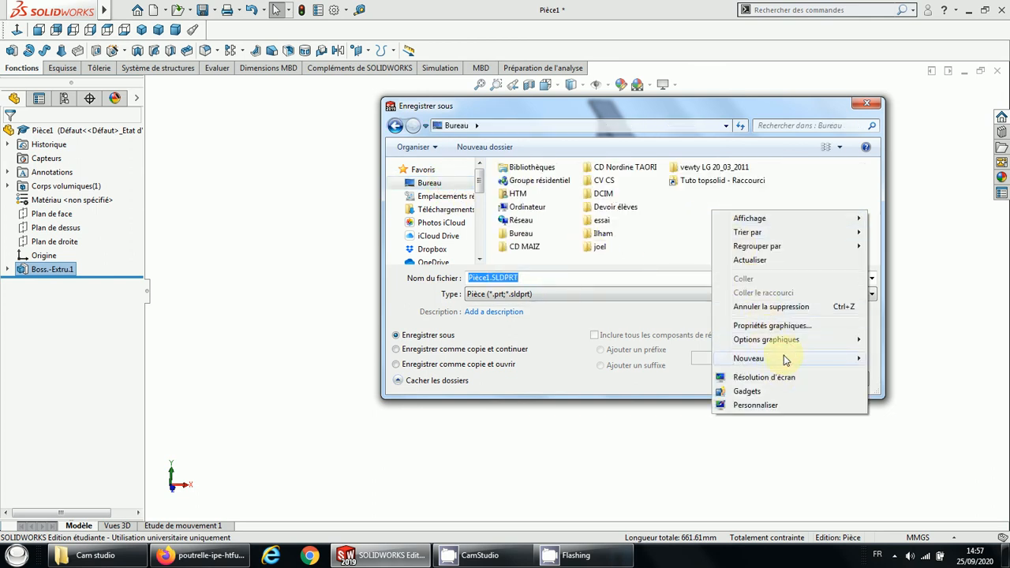
mouse_move(786, 360)
click(639, 358)
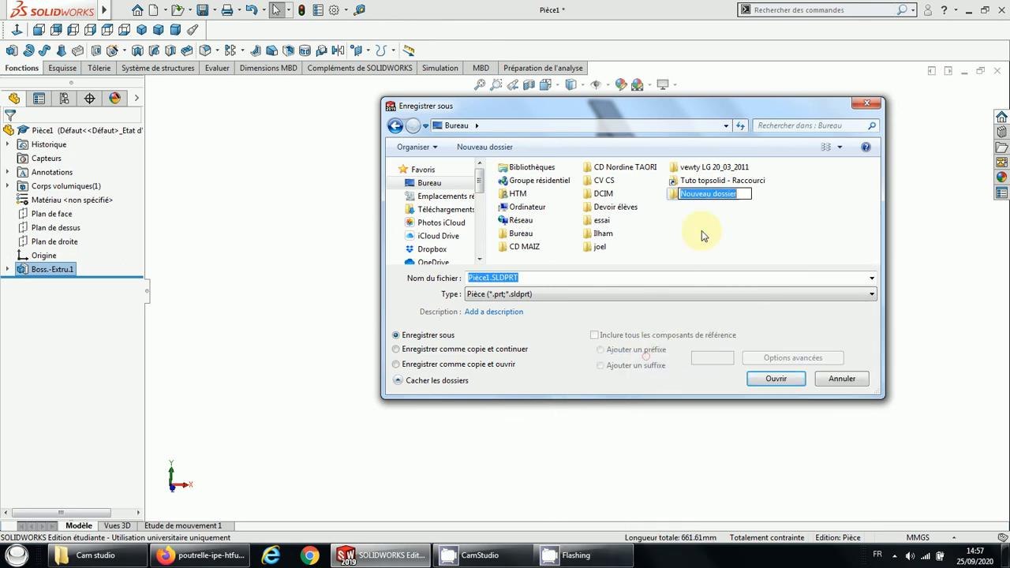
text(Tut)
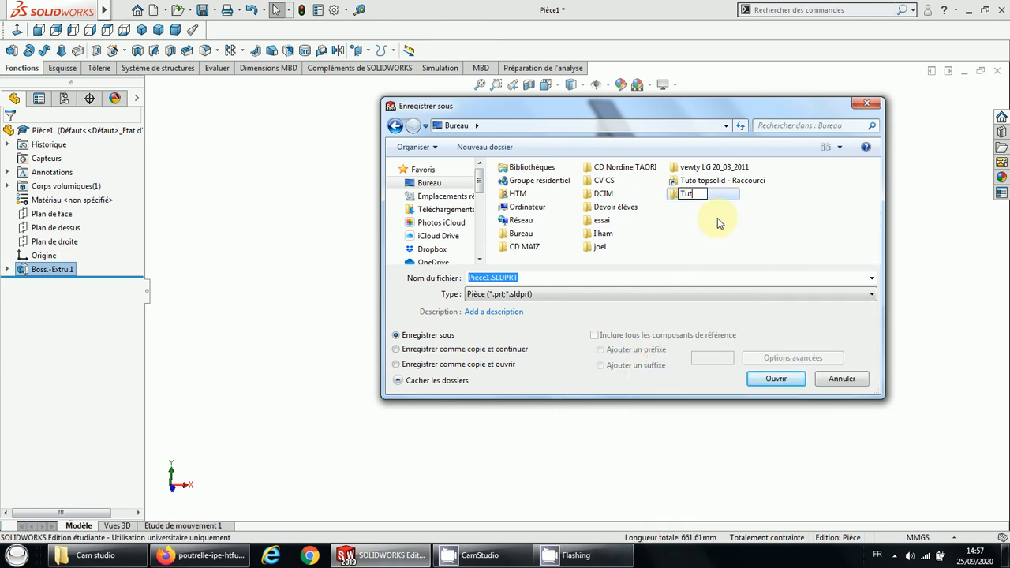
text(o Sldwrks)
key(Return)
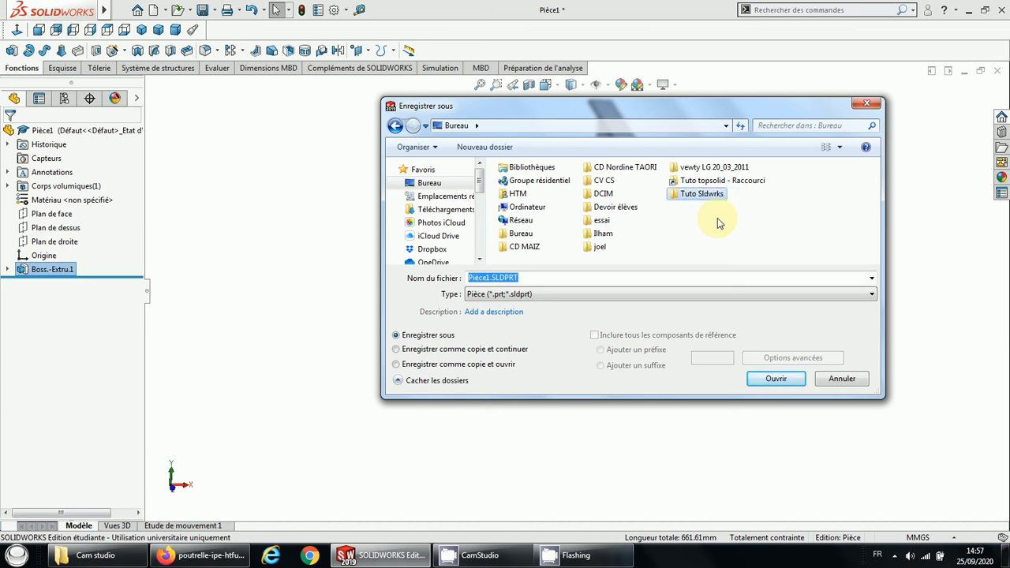
Step: Save the part inside the "Tuto Sldwrks" folder under the file name "poteau IPE270"
key(Return)
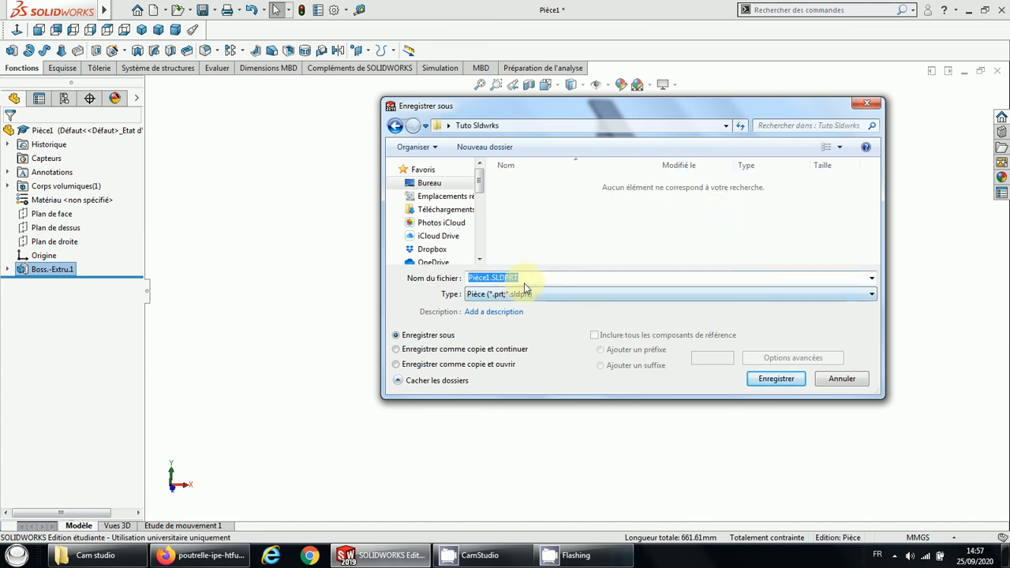
text(poteau IPE270)
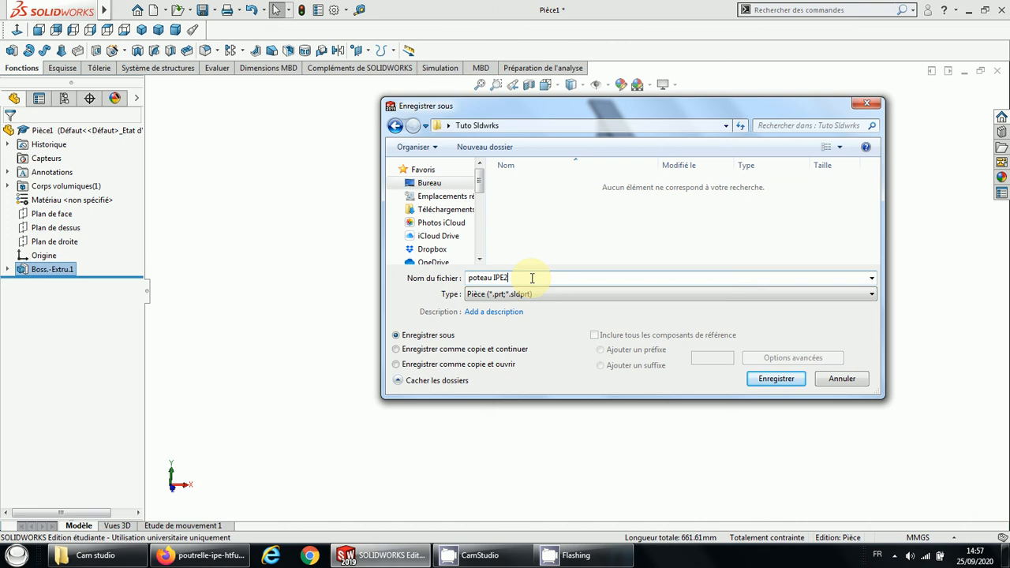
click(775, 378)
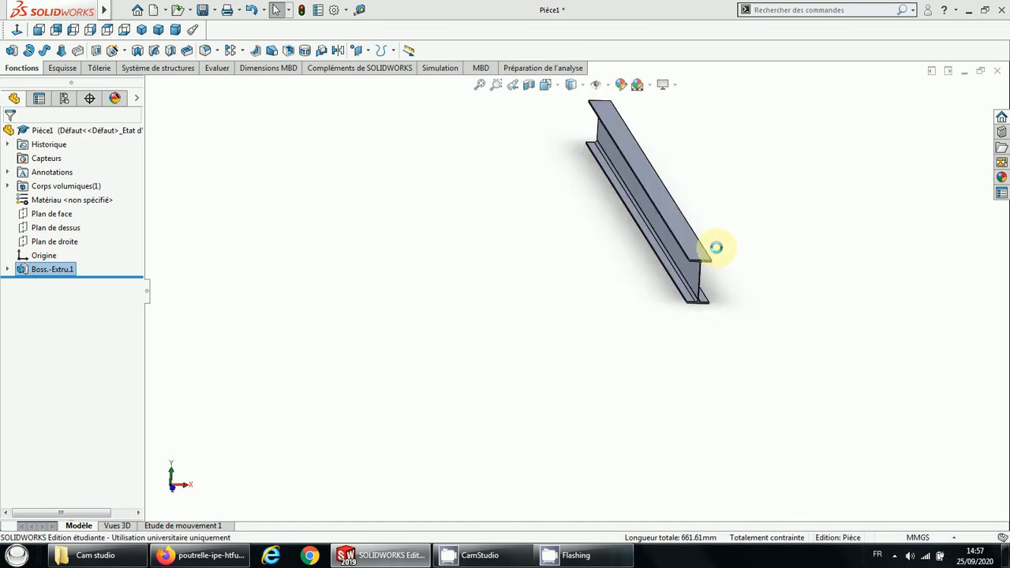